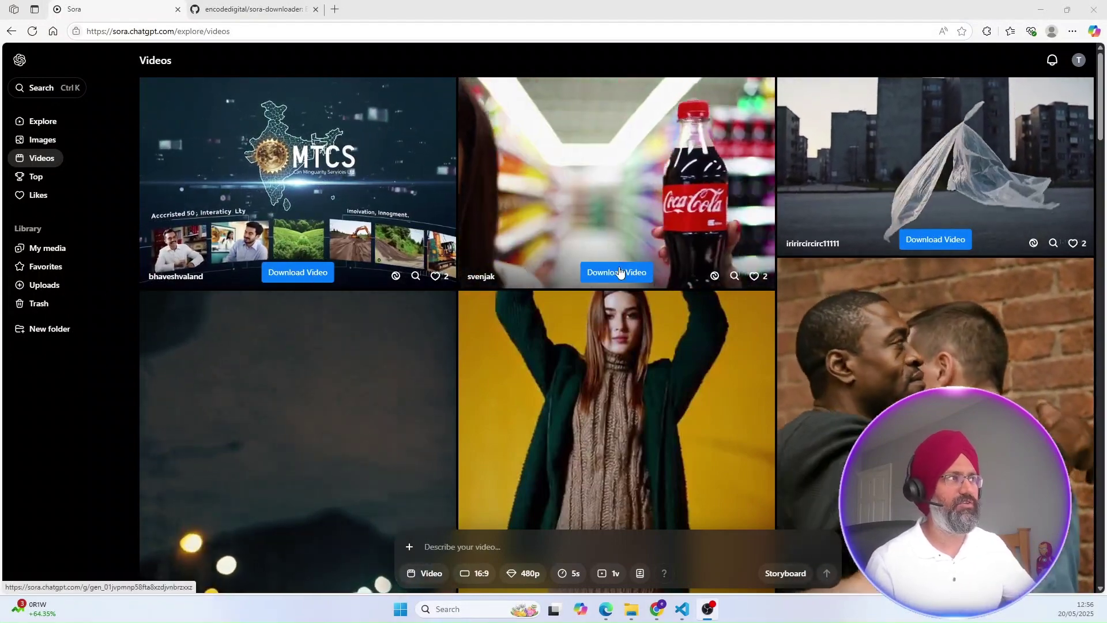
pyautogui.click(619, 271)
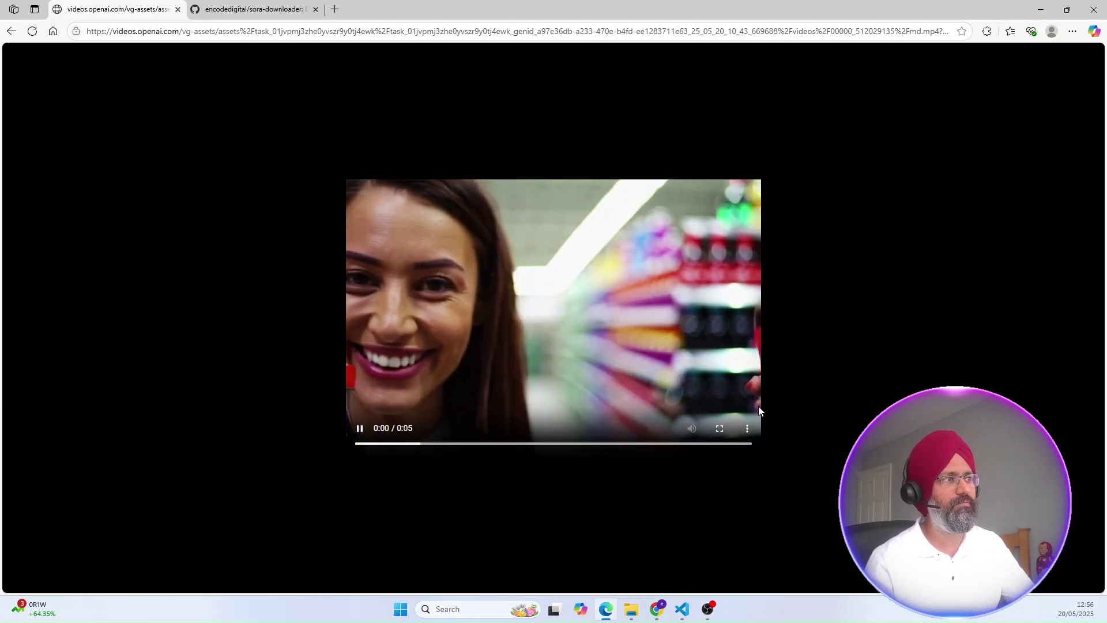
pyautogui.click(747, 428)
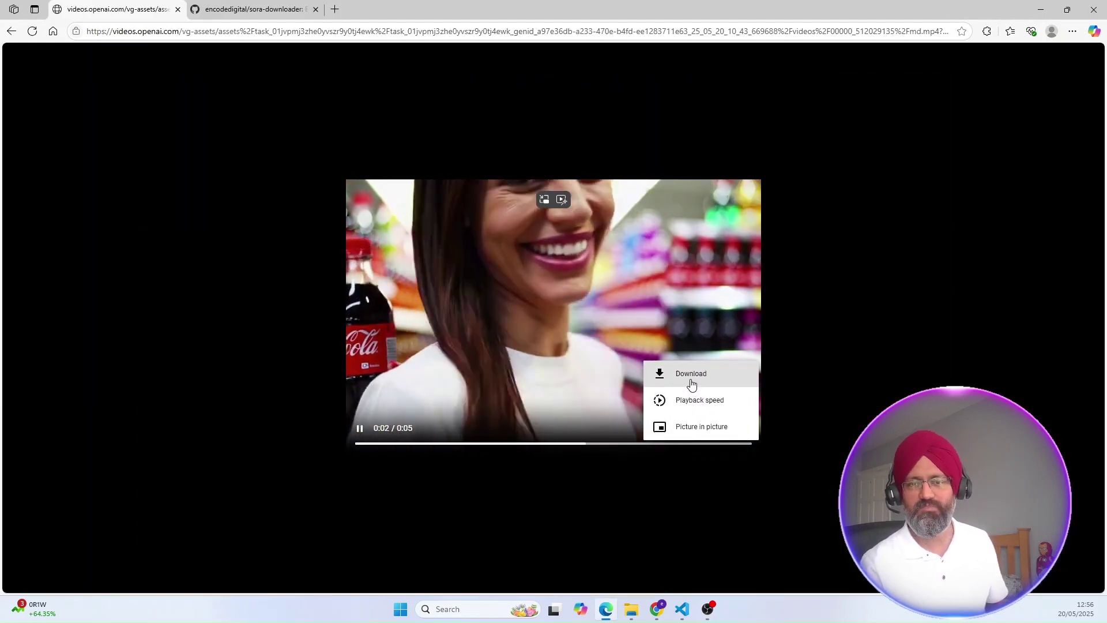
pyautogui.click(814, 370)
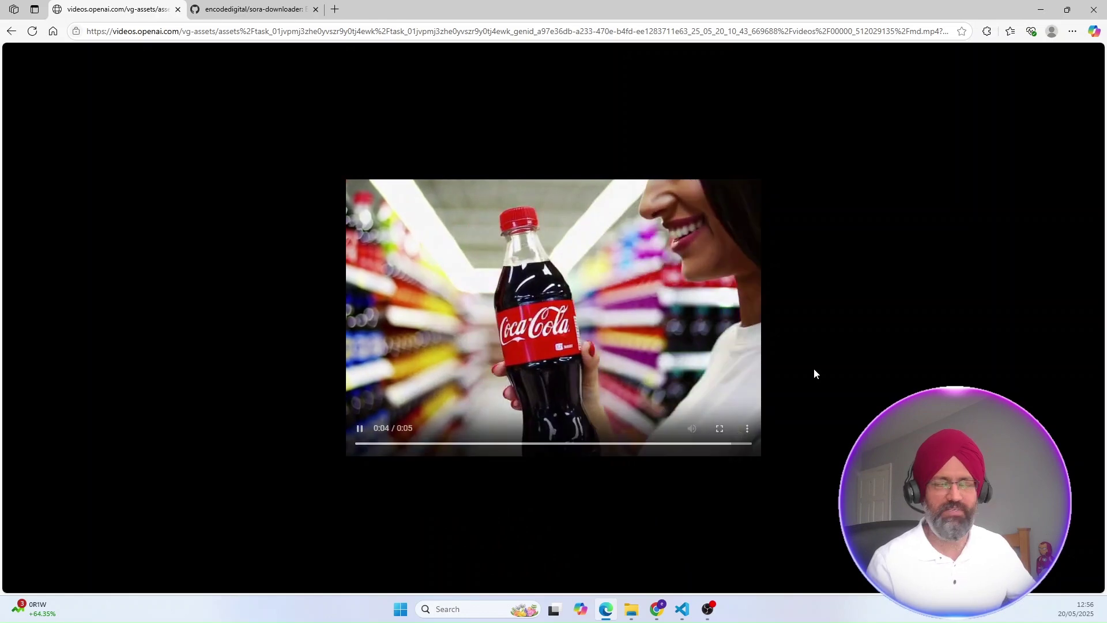
pyautogui.click(13, 32)
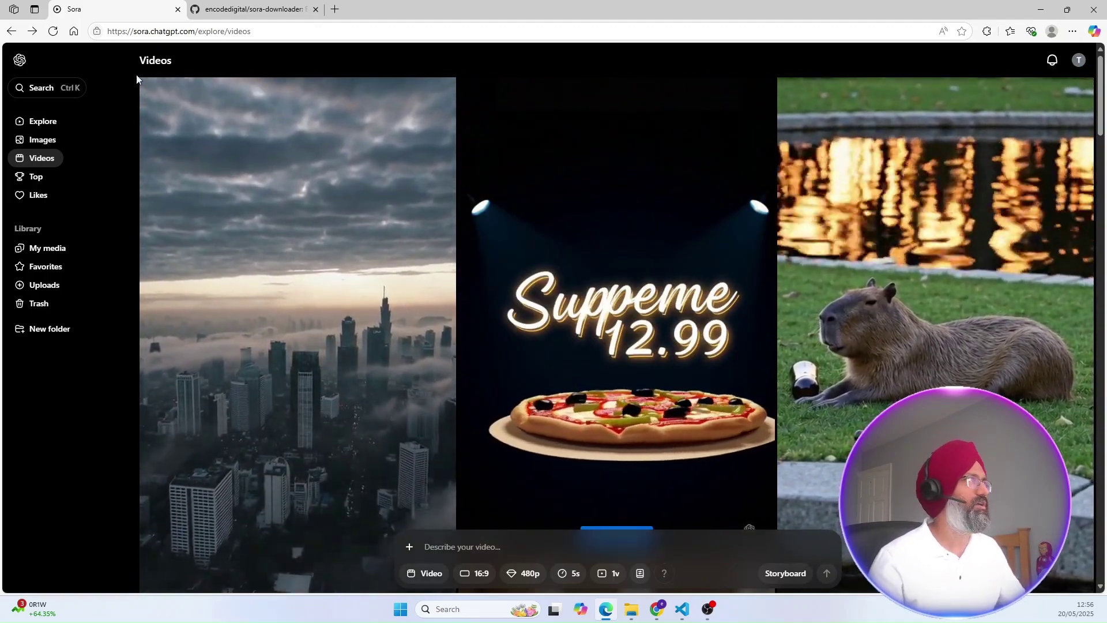
# - Read through content.js on GitHub, then go back to the sora-downloader repository's main page
pyautogui.click(230, 13)
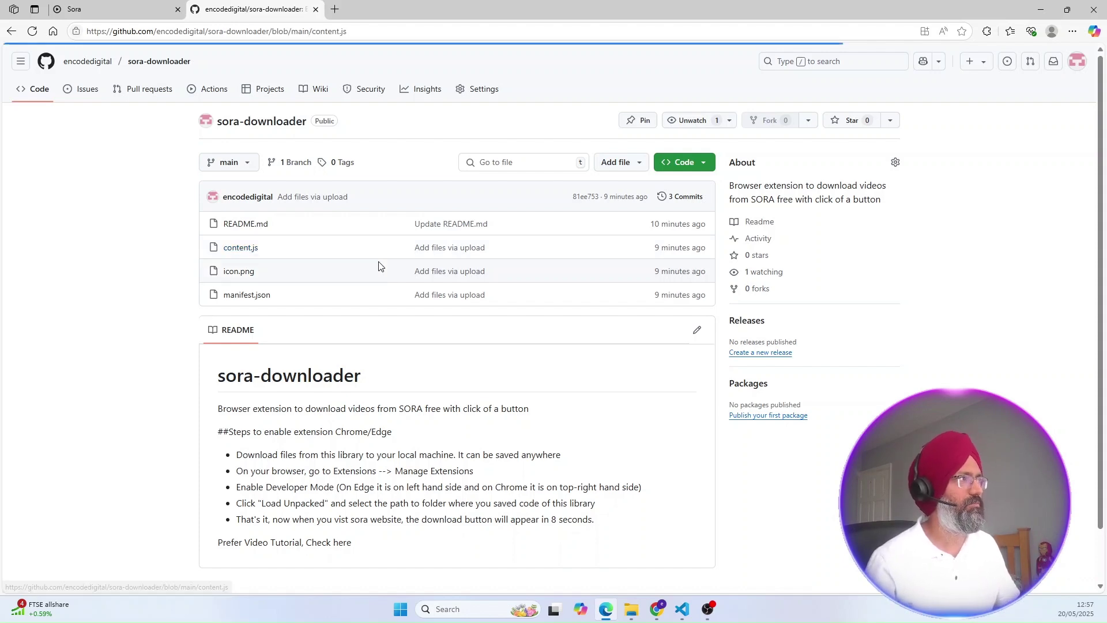
pyautogui.scroll(-2, 351, 311)
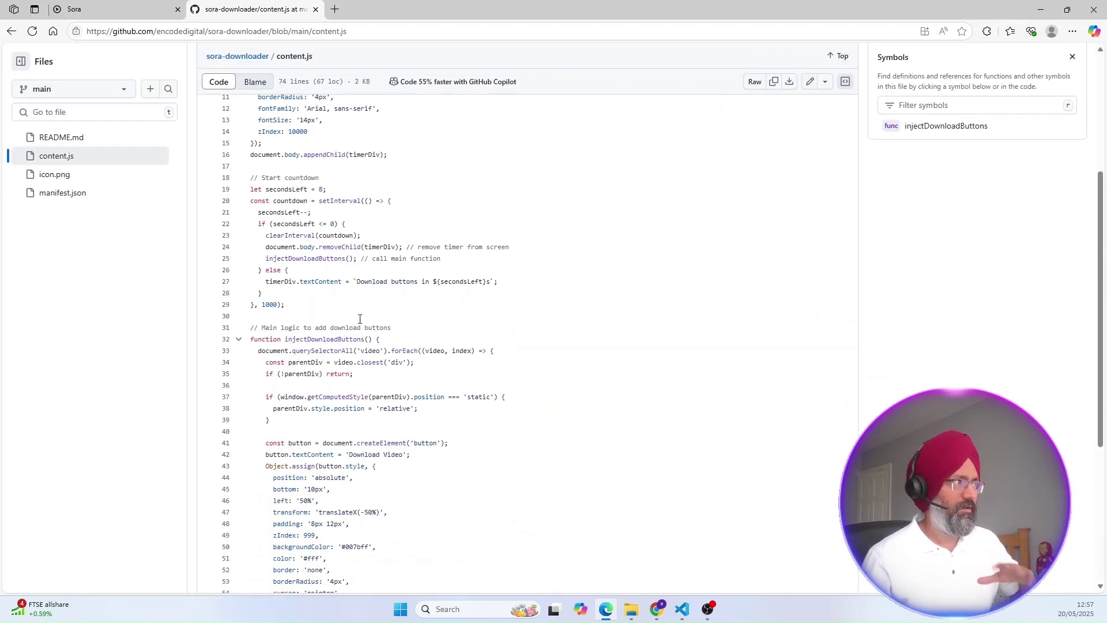
pyautogui.scroll(-2, 355, 317)
pyautogui.scroll(-1, 360, 323)
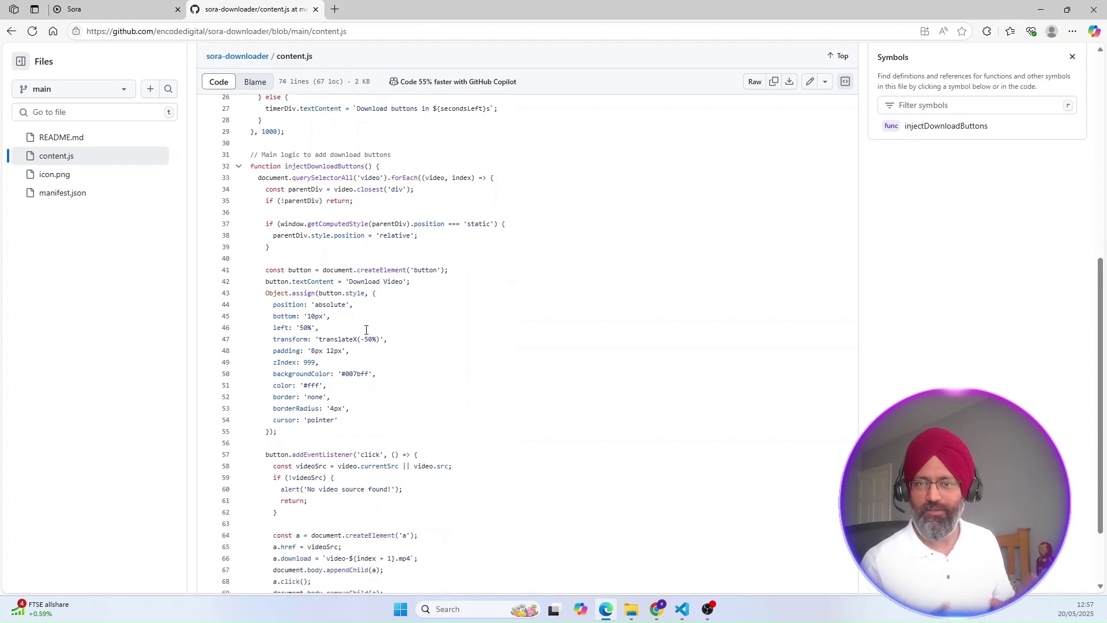
pyautogui.scroll(-1, 373, 328)
pyautogui.scroll(-1, 378, 346)
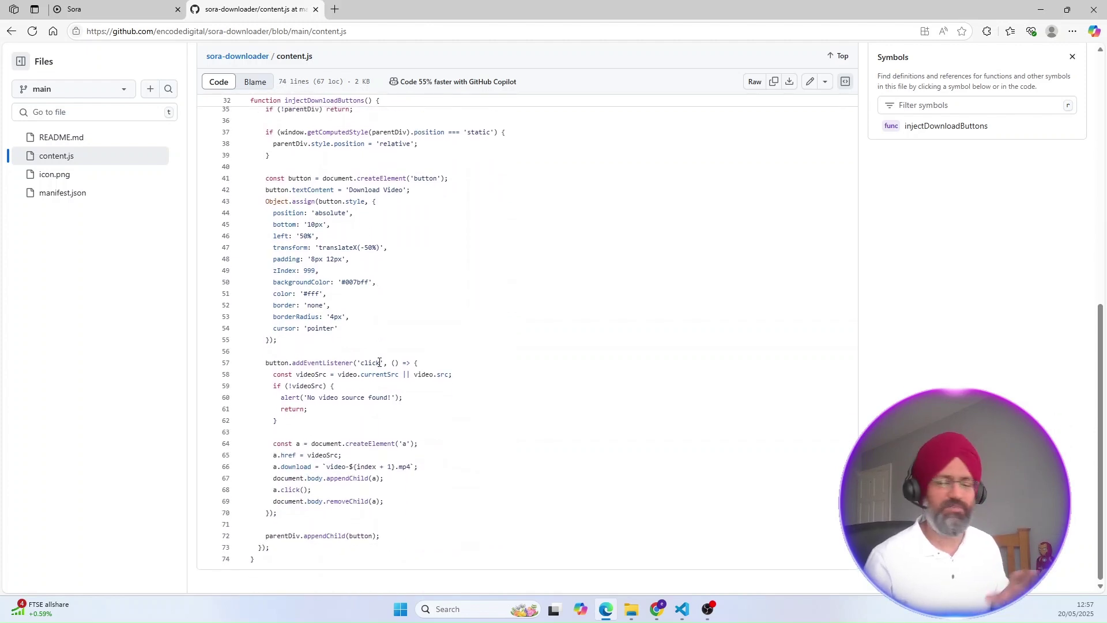
pyautogui.scroll(4, 395, 365)
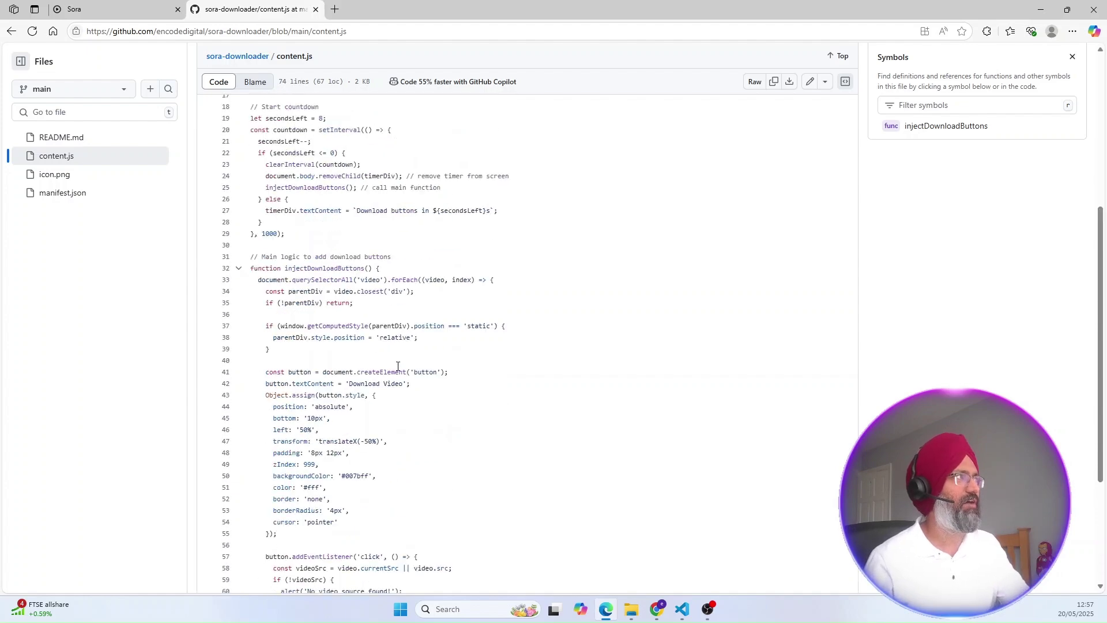
pyautogui.scroll(4, 346, 300)
pyautogui.scroll(2, 304, 242)
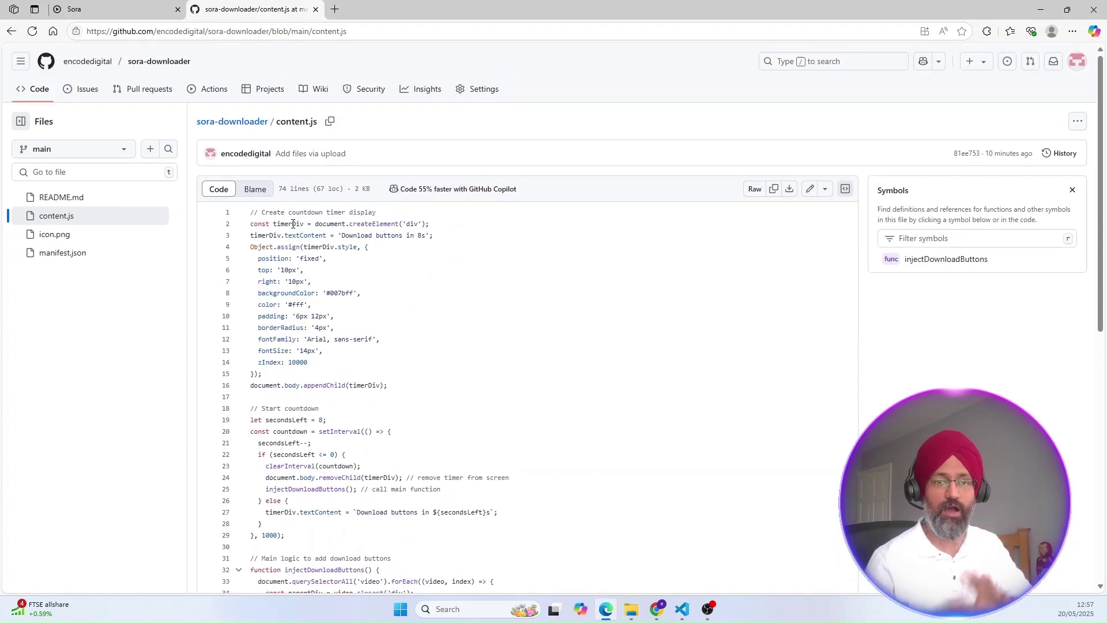
pyautogui.click(236, 121)
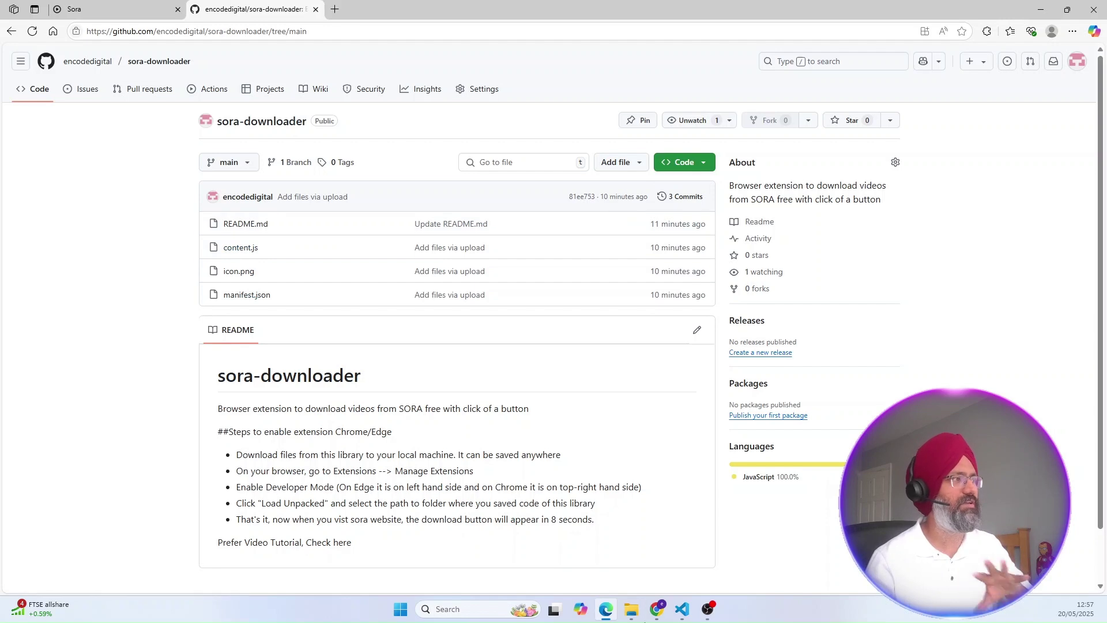
pyautogui.click(630, 610)
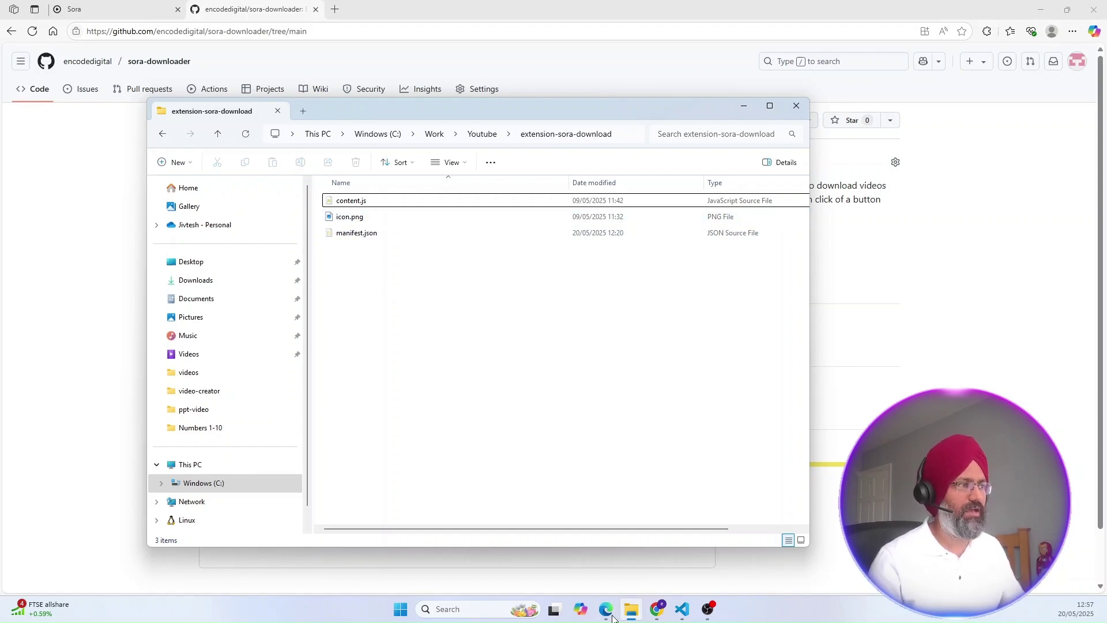
pyautogui.moveTo(605, 609)
pyautogui.click(588, 556)
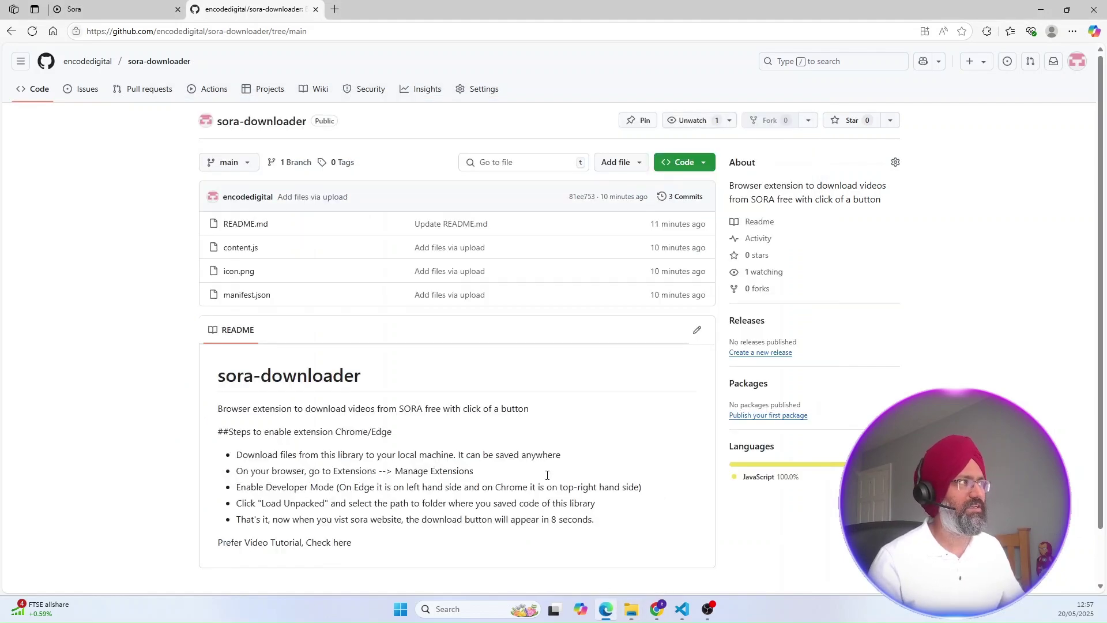
pyautogui.click(246, 295)
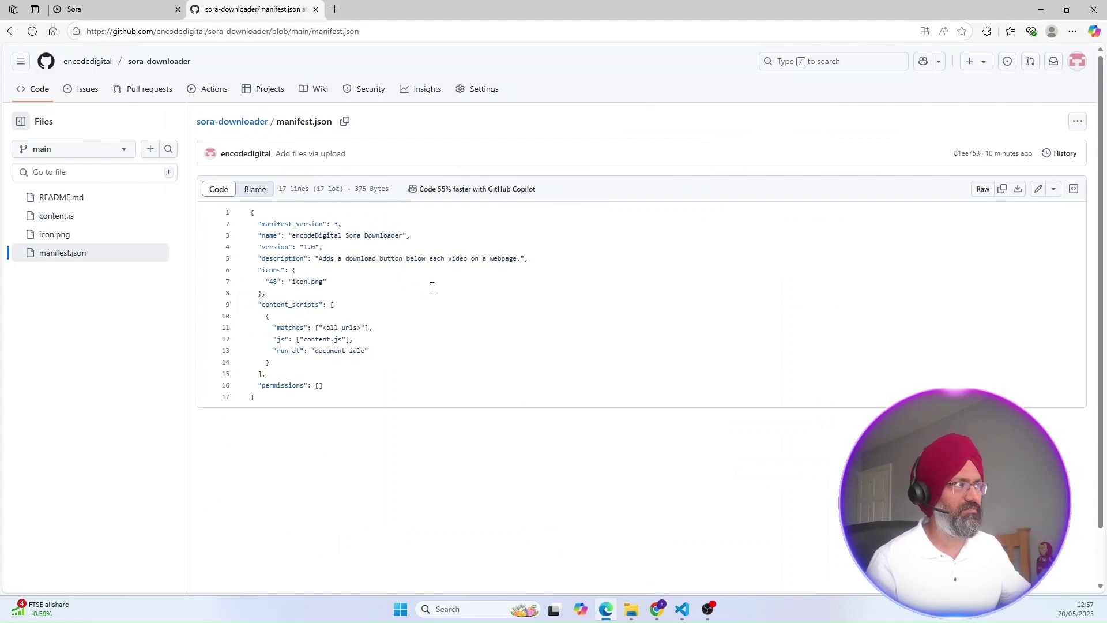
pyautogui.click(231, 124)
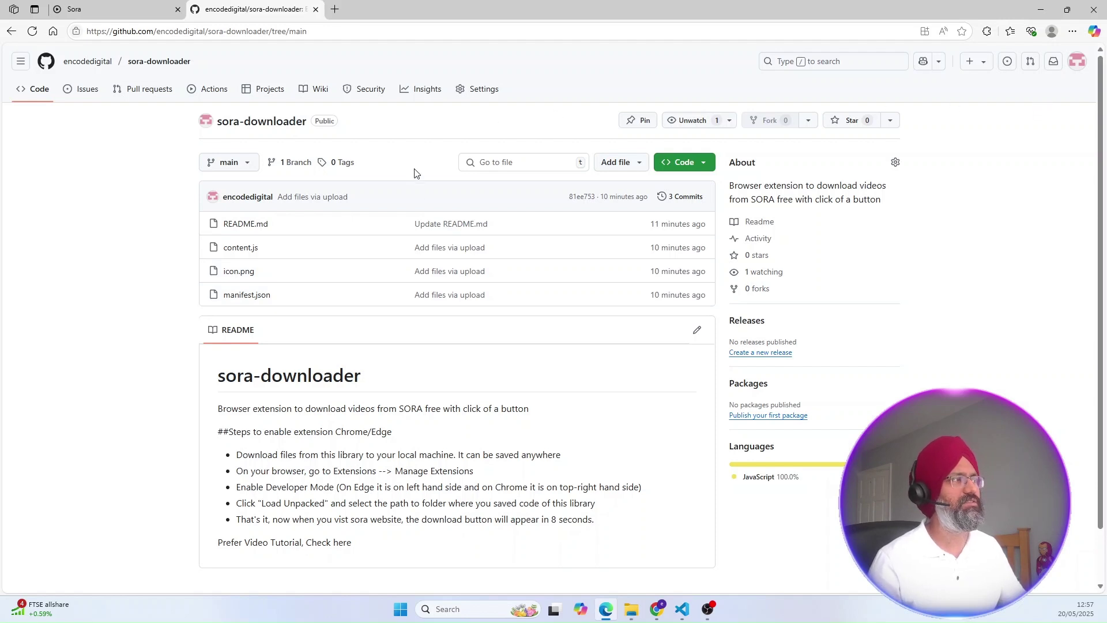
# - Go to edge://extensions through the ⋯ menu's Extensions list and Manage extensions
pyautogui.click(1070, 31)
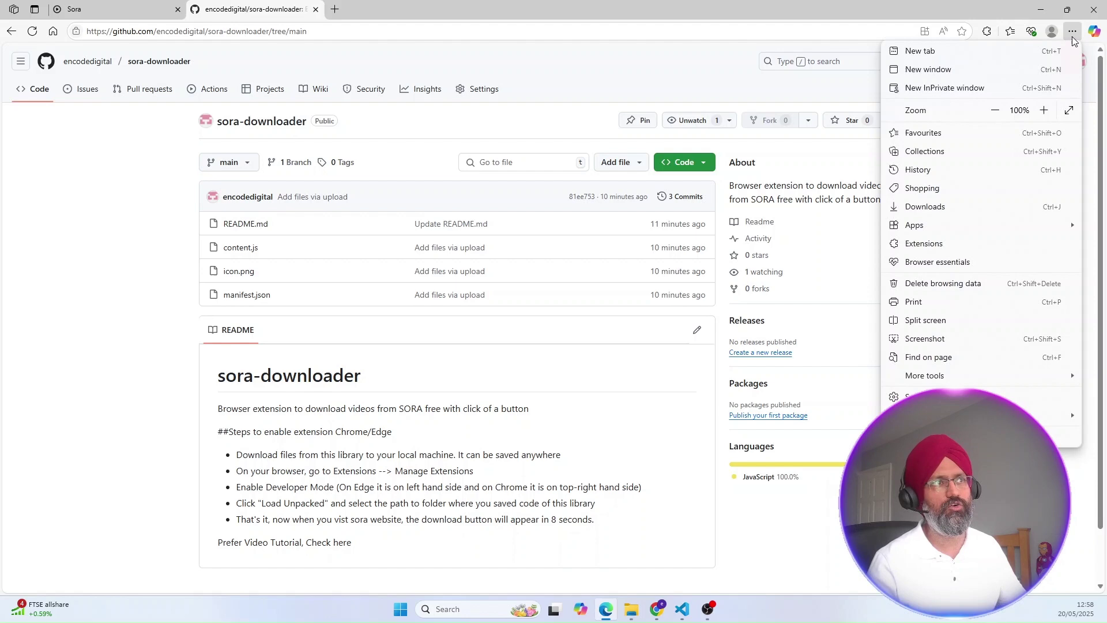
pyautogui.click(941, 244)
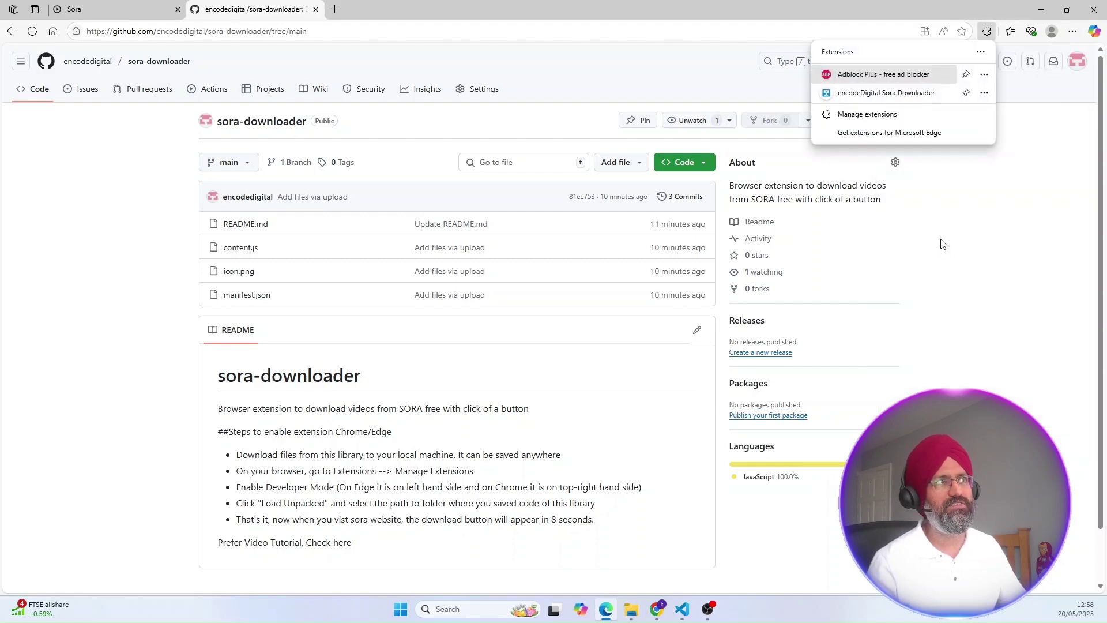
pyautogui.click(862, 124)
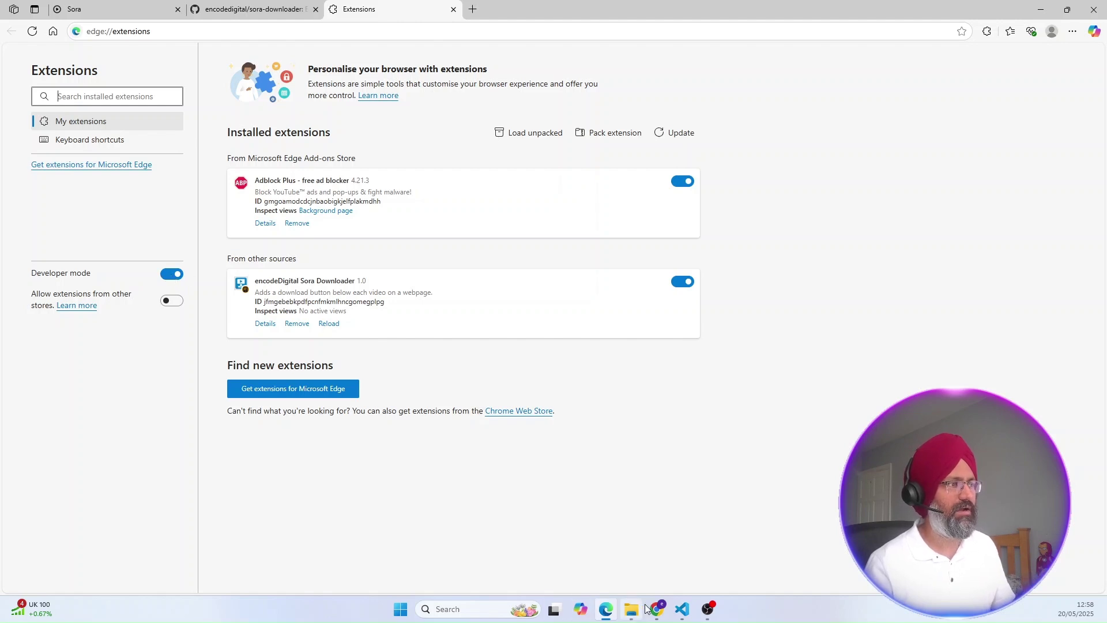
pyautogui.click(660, 613)
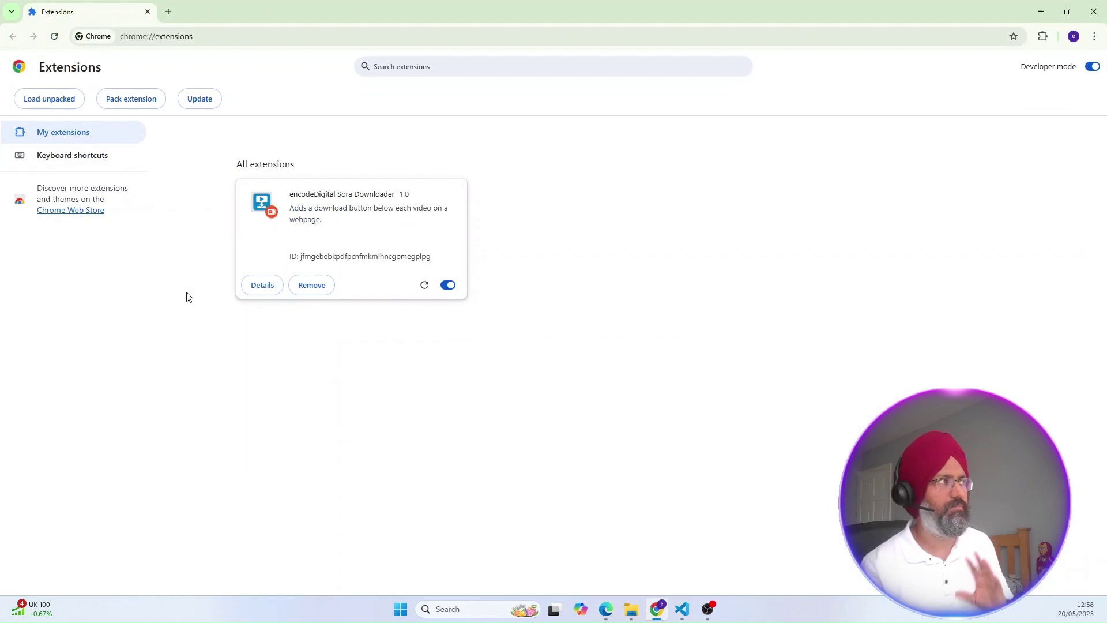
pyautogui.click(1089, 67)
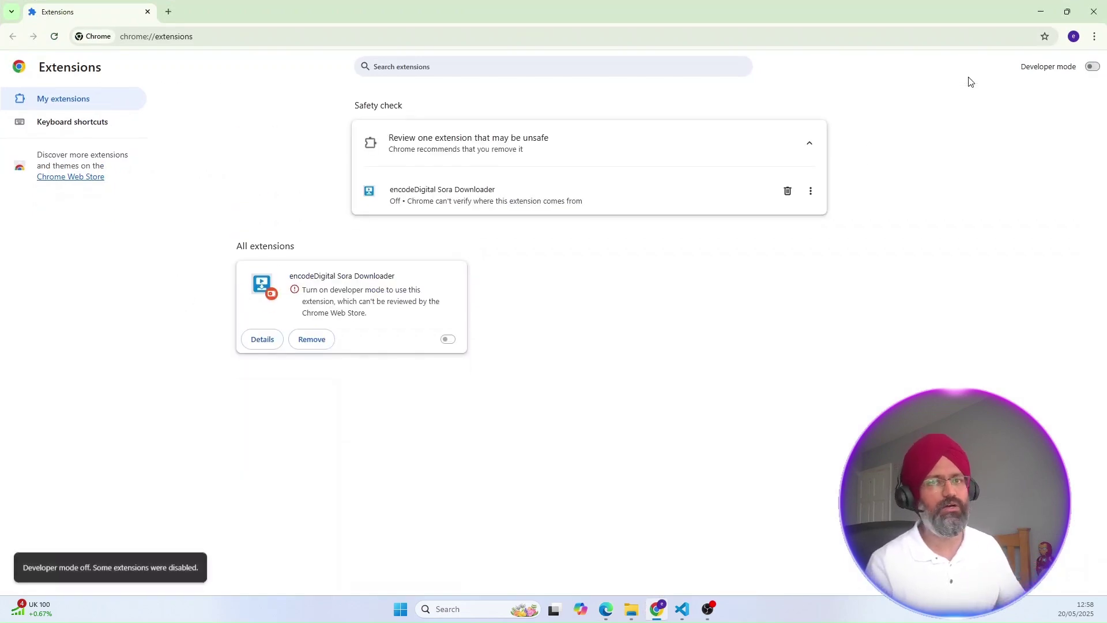
pyautogui.click(1094, 68)
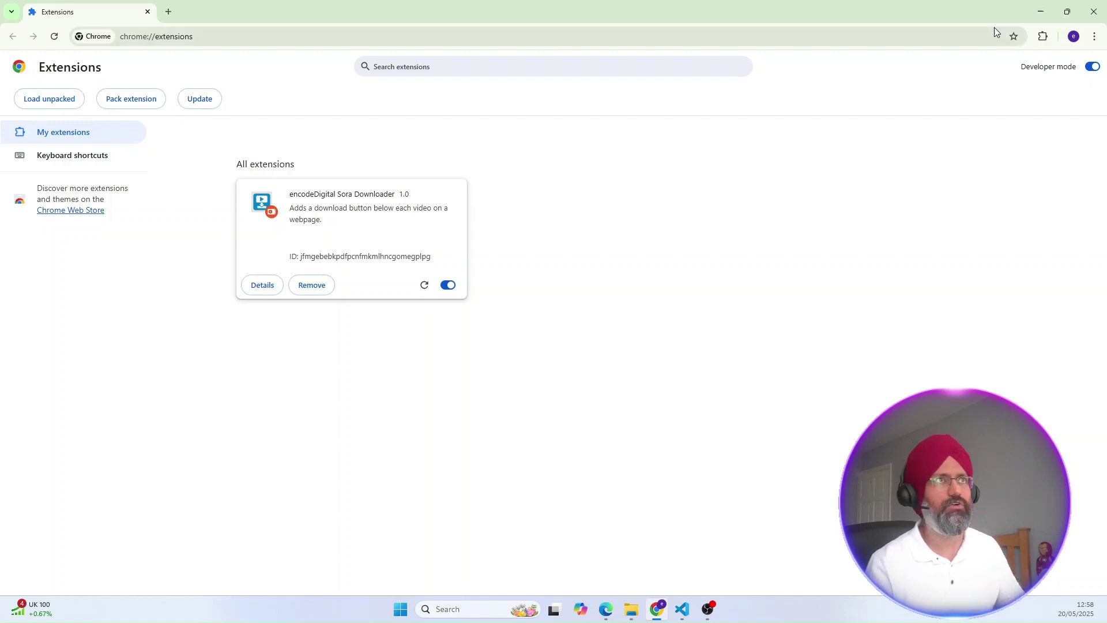
pyautogui.click(1041, 12)
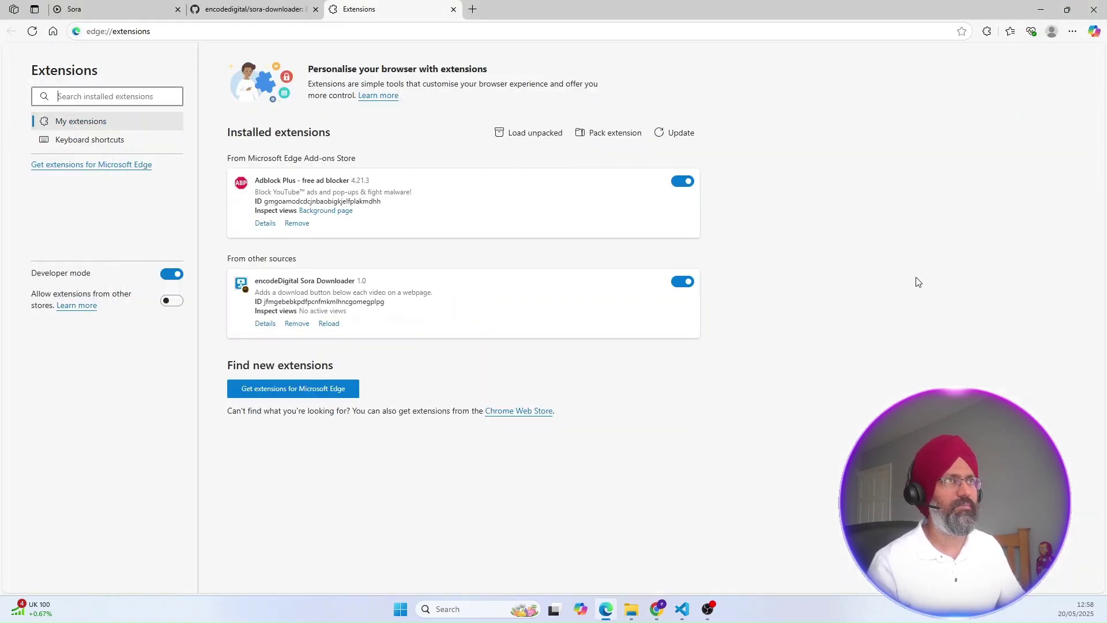
# - Toggle developer mode and load the unpacked extension from the extension-sora-download folder
pyautogui.click(171, 276)
pyautogui.click(172, 275)
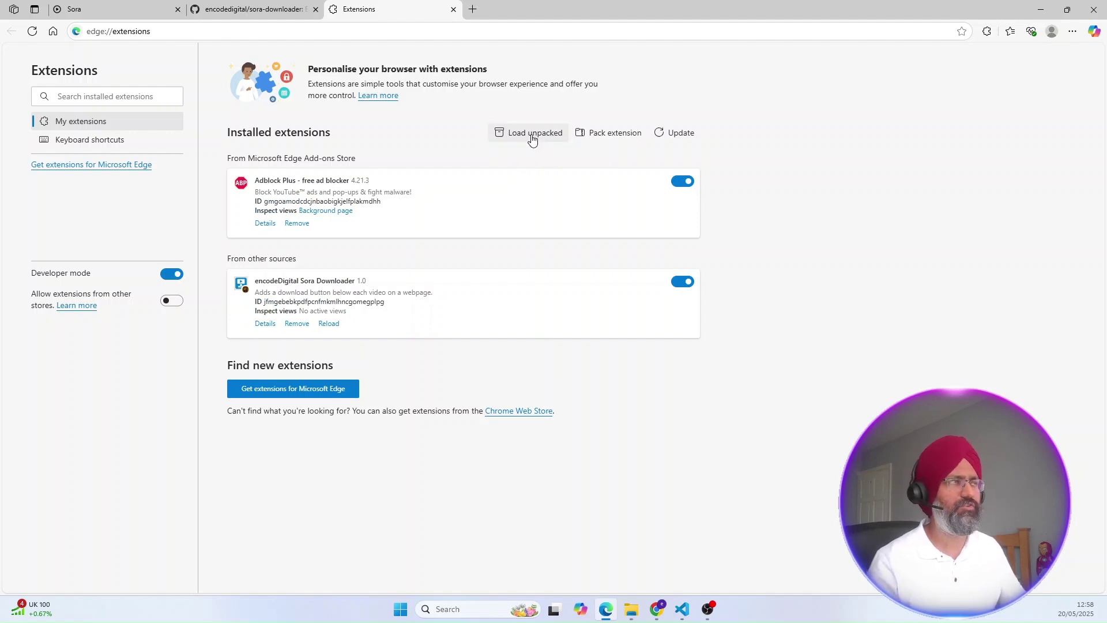
pyautogui.click(527, 136)
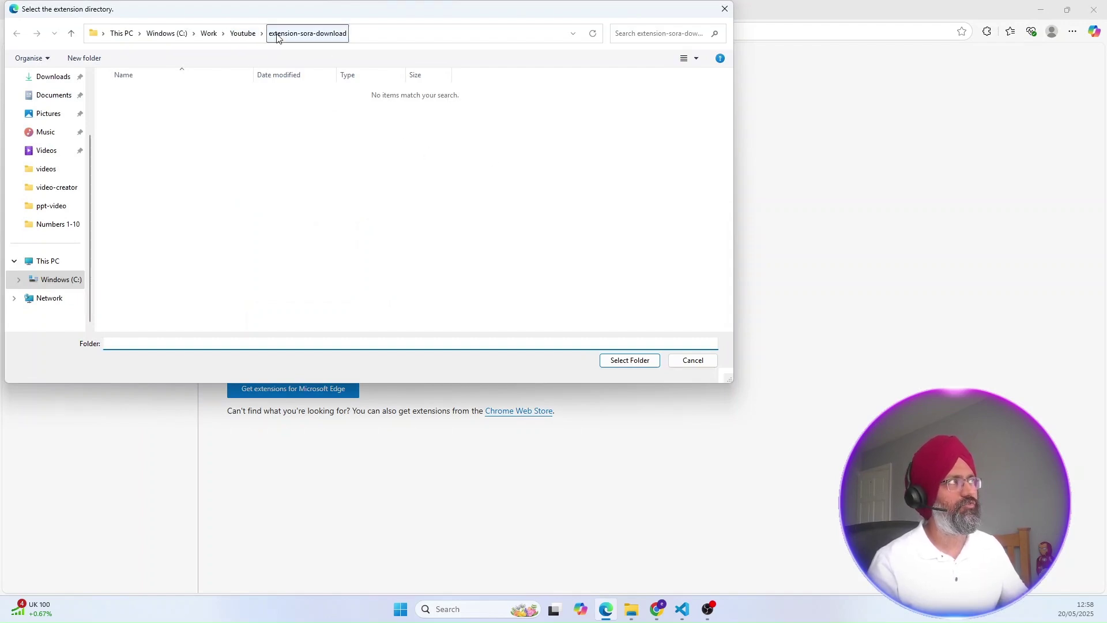
pyautogui.click(242, 33)
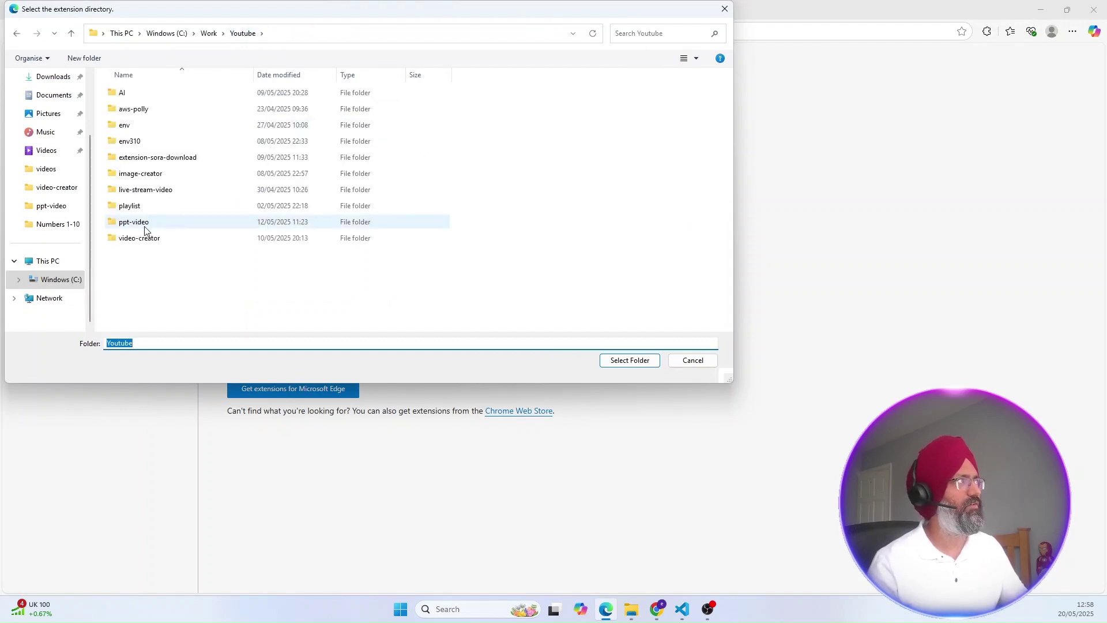
pyautogui.doubleClick(152, 157)
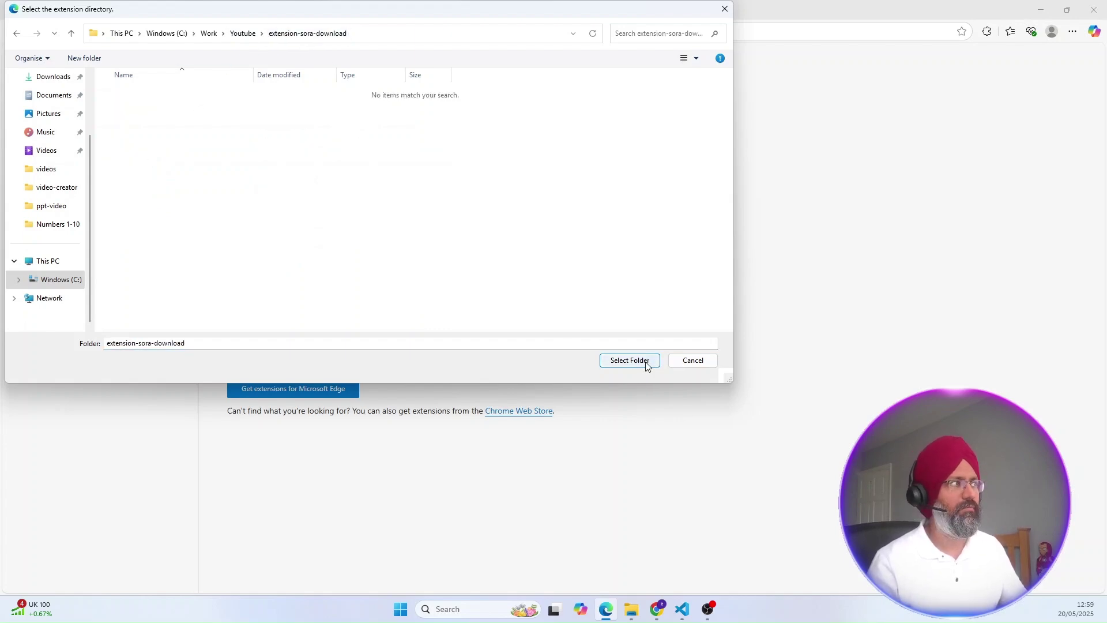
pyautogui.click(629, 360)
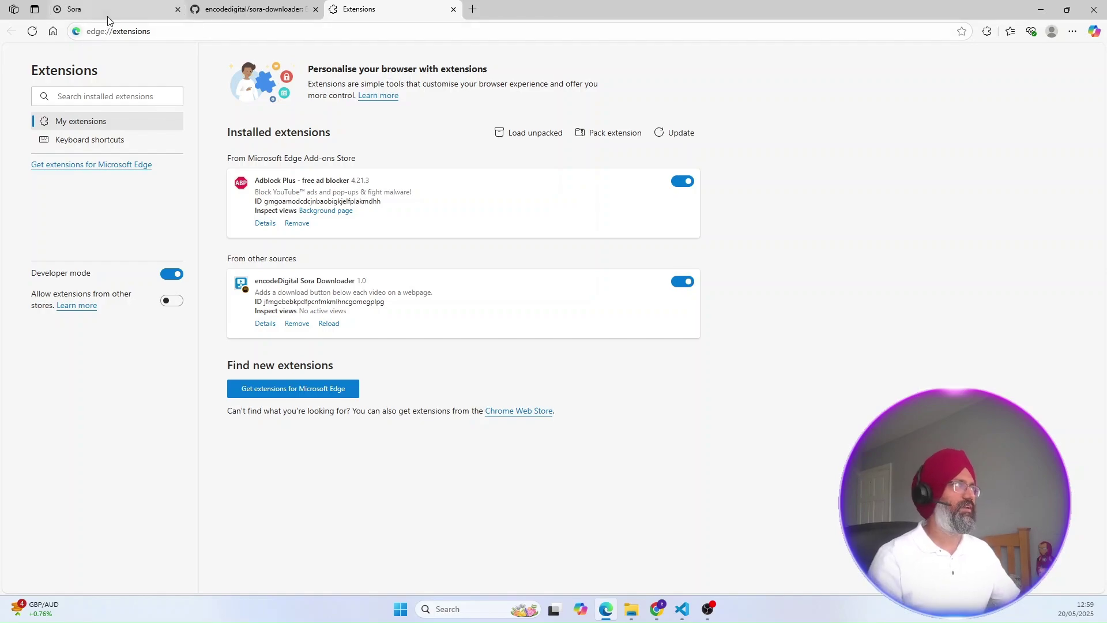
# - Refresh the Sora videos page and scroll the grid to check Download Video buttons under clips
pyautogui.click(75, 9)
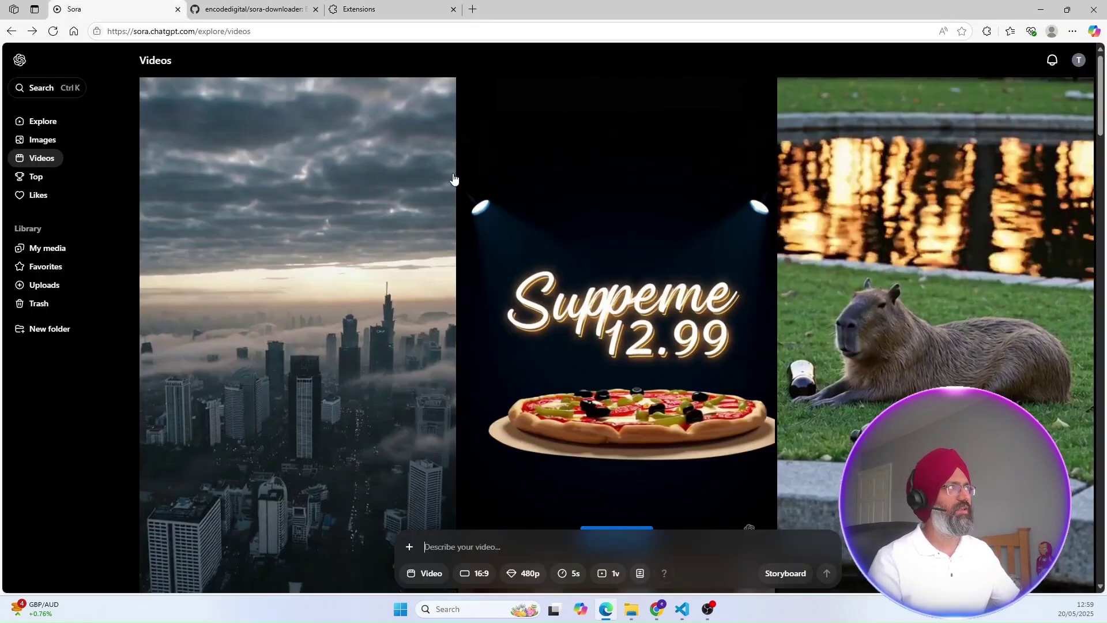
pyautogui.click(53, 31)
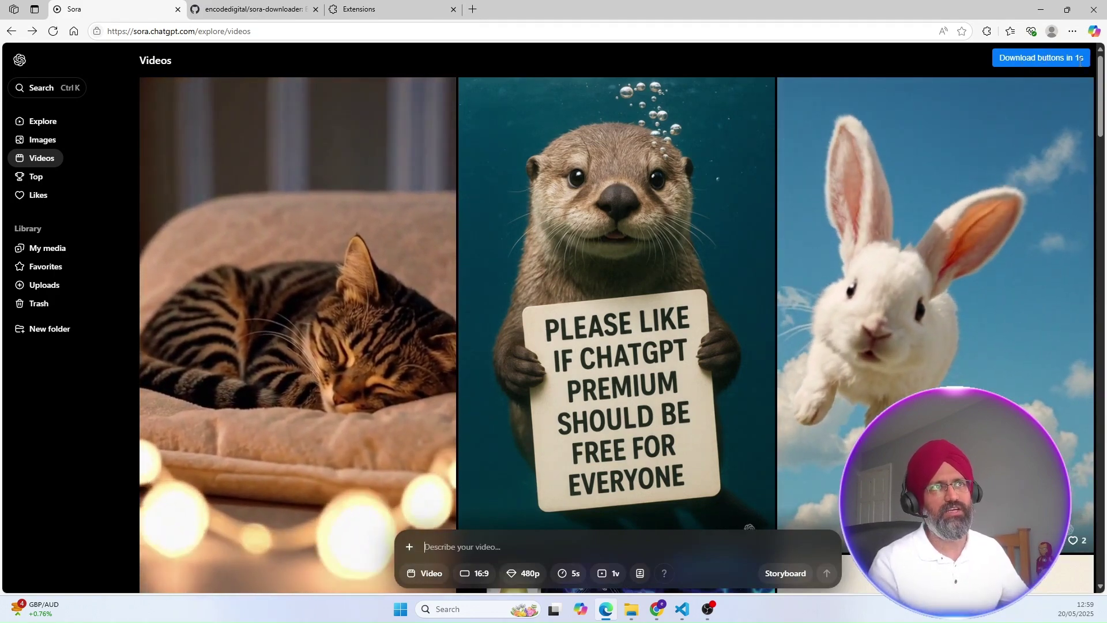
pyautogui.scroll(-4, 900, 229)
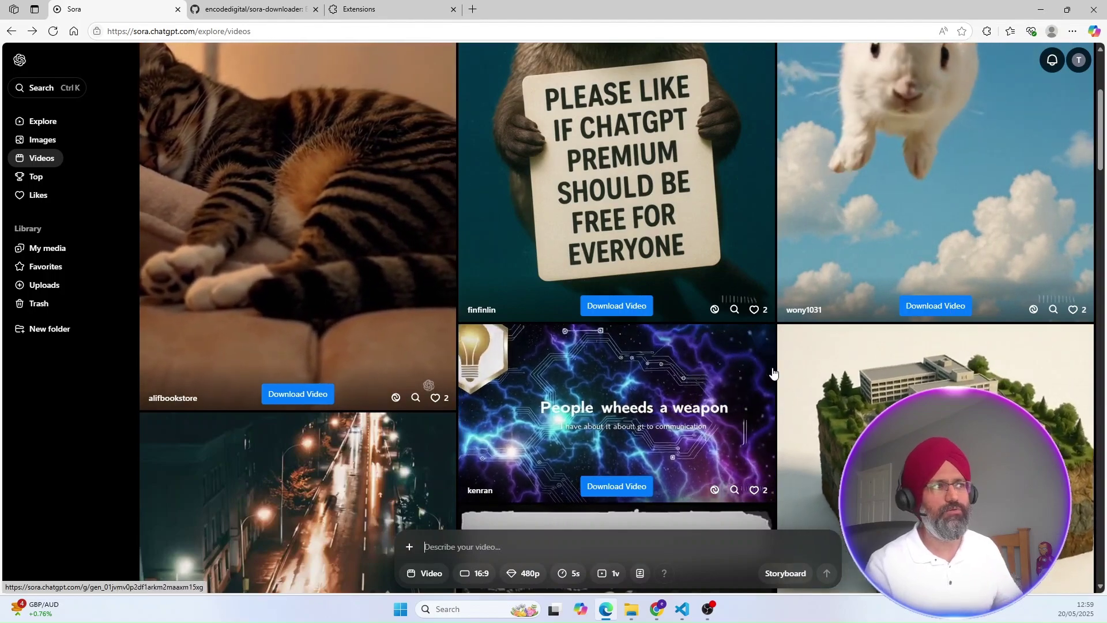
pyautogui.scroll(-3, 608, 388)
pyautogui.scroll(-2, 461, 323)
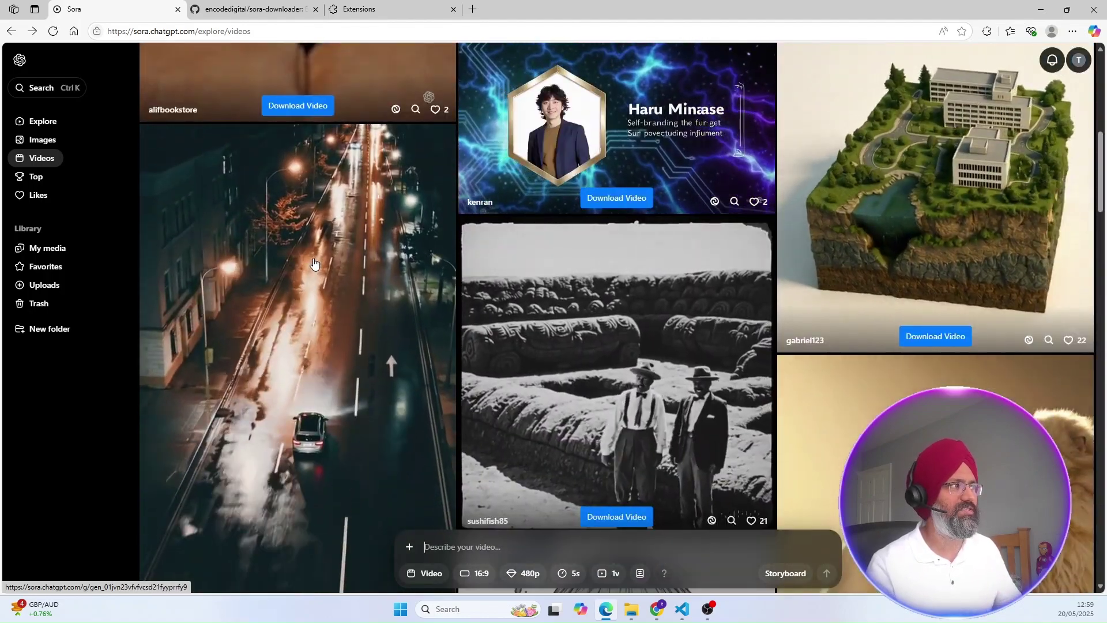
pyautogui.scroll(-4, 314, 264)
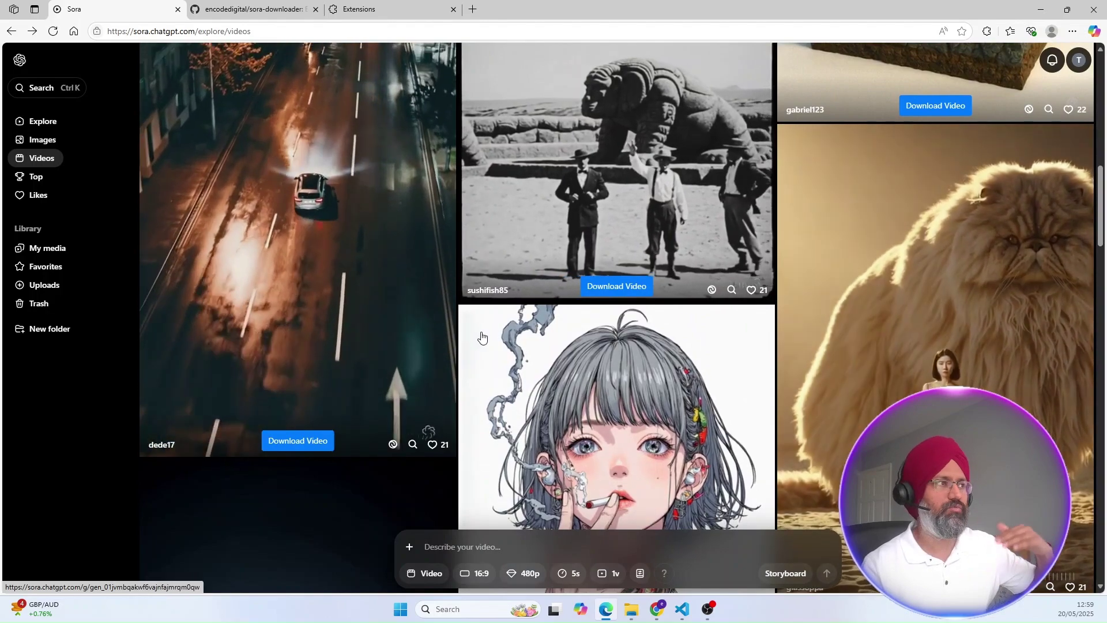
pyautogui.scroll(-1, 482, 336)
pyautogui.scroll(-2, 484, 338)
pyautogui.scroll(-5, 485, 342)
pyautogui.scroll(-1, 488, 345)
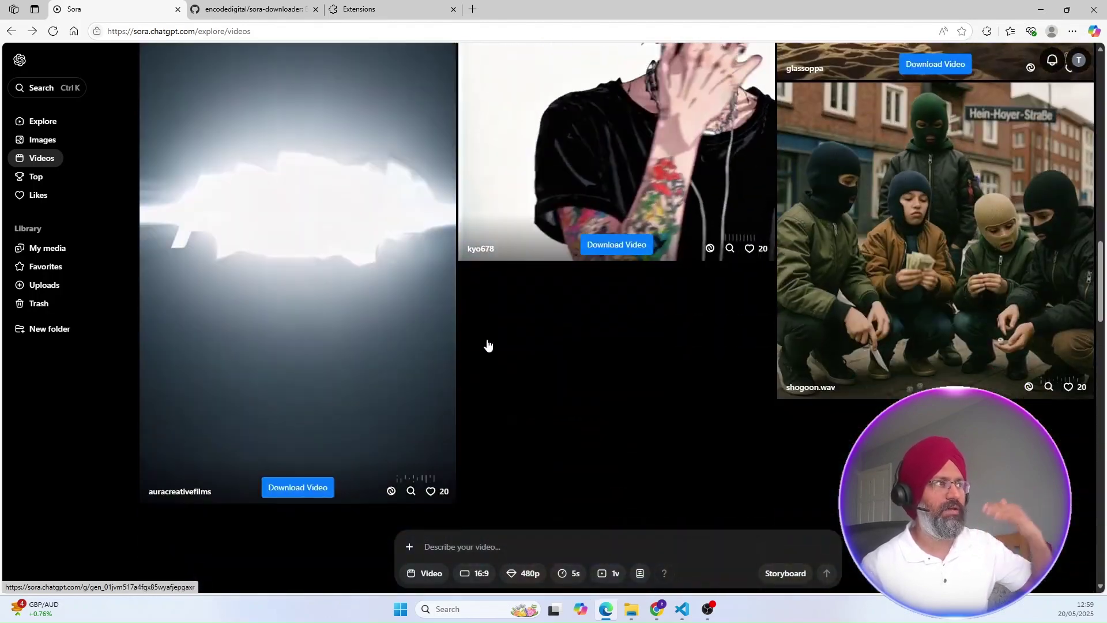
pyautogui.scroll(-5, 487, 345)
pyautogui.scroll(-6, 599, 392)
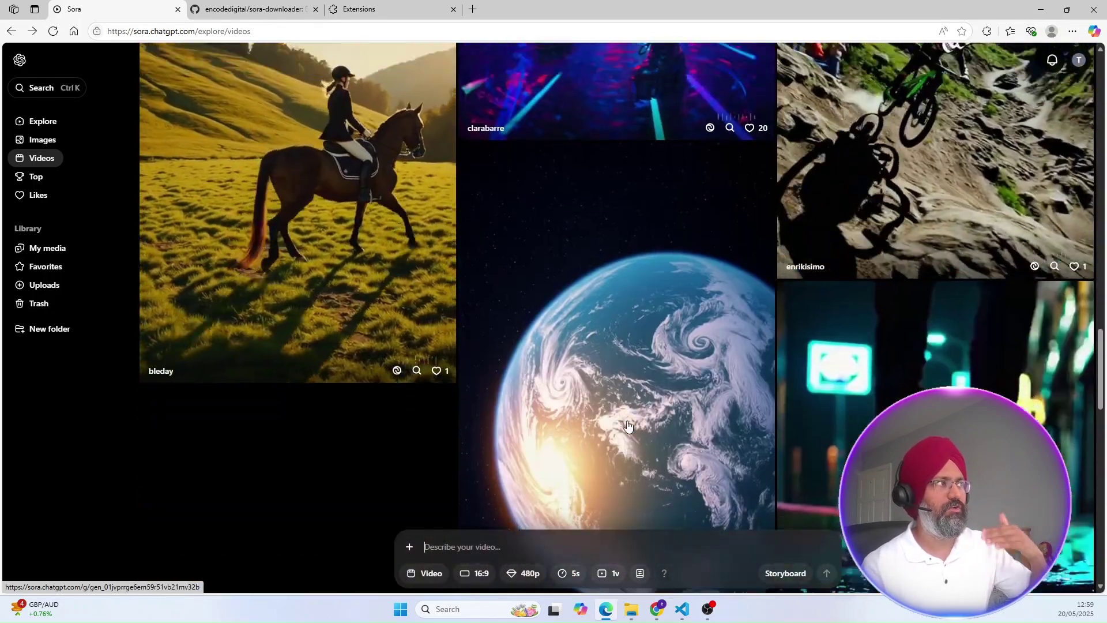
pyautogui.scroll(4, 628, 425)
pyautogui.scroll(5, 627, 425)
pyautogui.scroll(3, 605, 374)
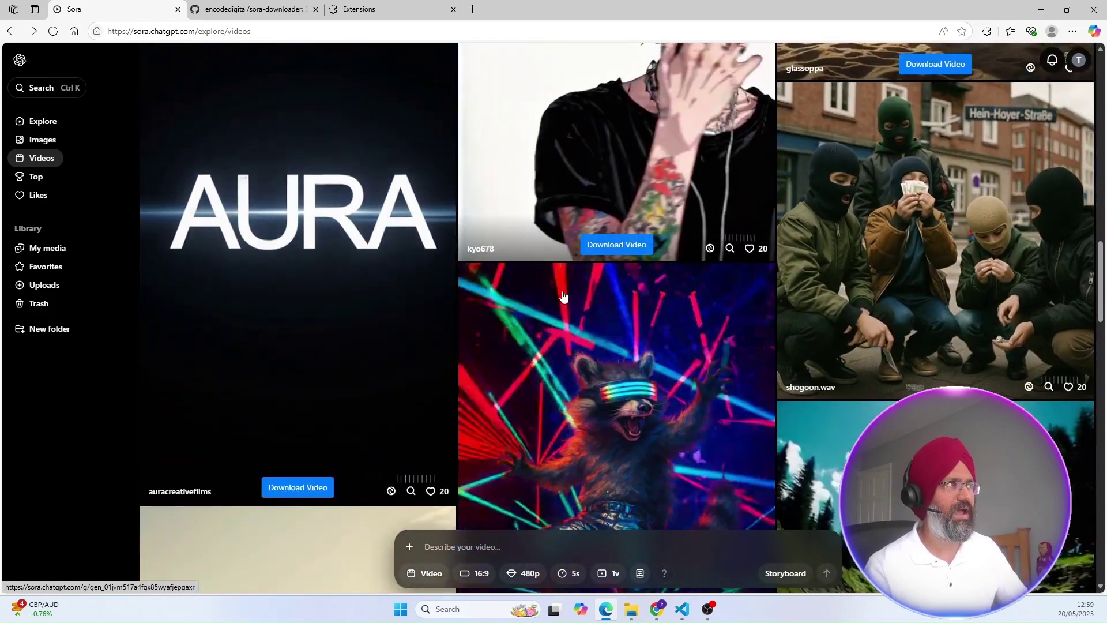
pyautogui.scroll(-4, 589, 295)
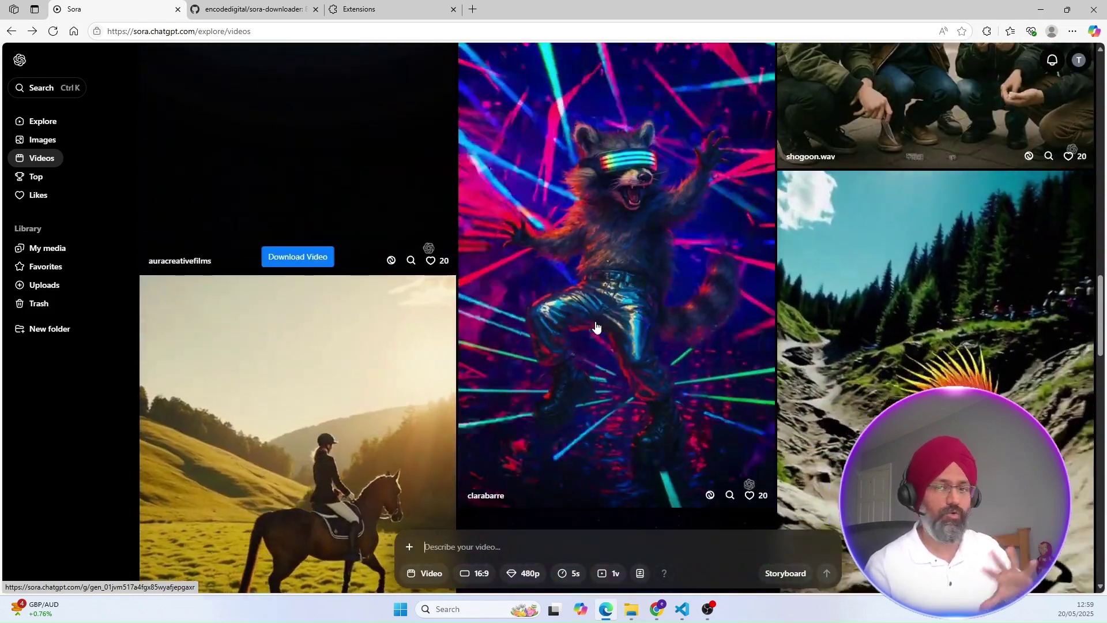
pyautogui.scroll(-1, 592, 322)
pyautogui.scroll(-2, 592, 327)
pyautogui.scroll(-3, 592, 329)
pyautogui.scroll(-4, 605, 323)
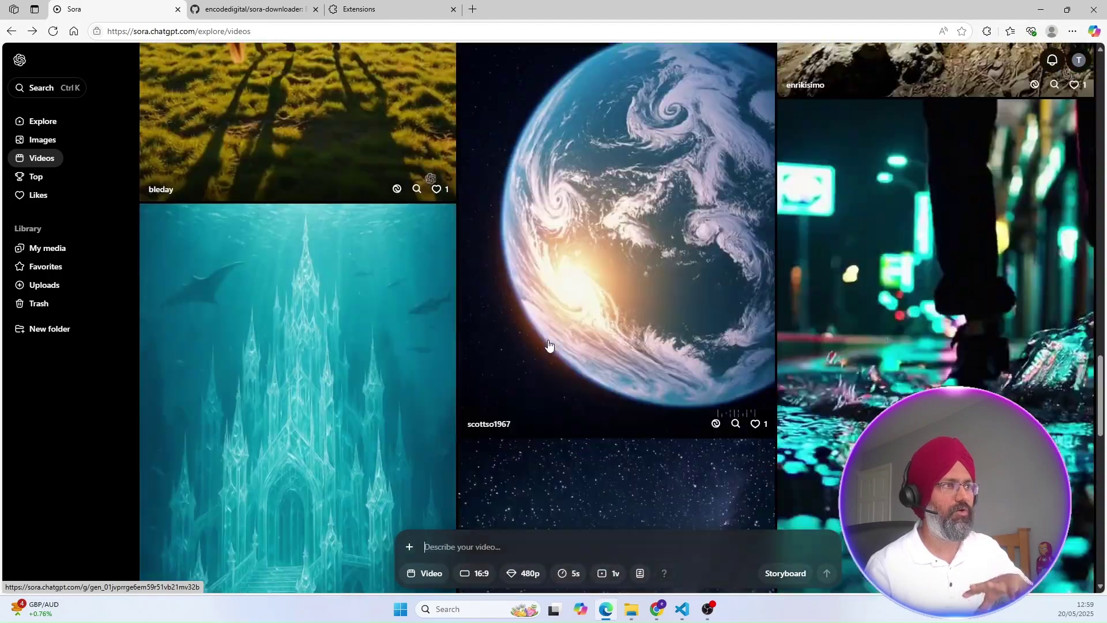
pyautogui.scroll(-2, 623, 317)
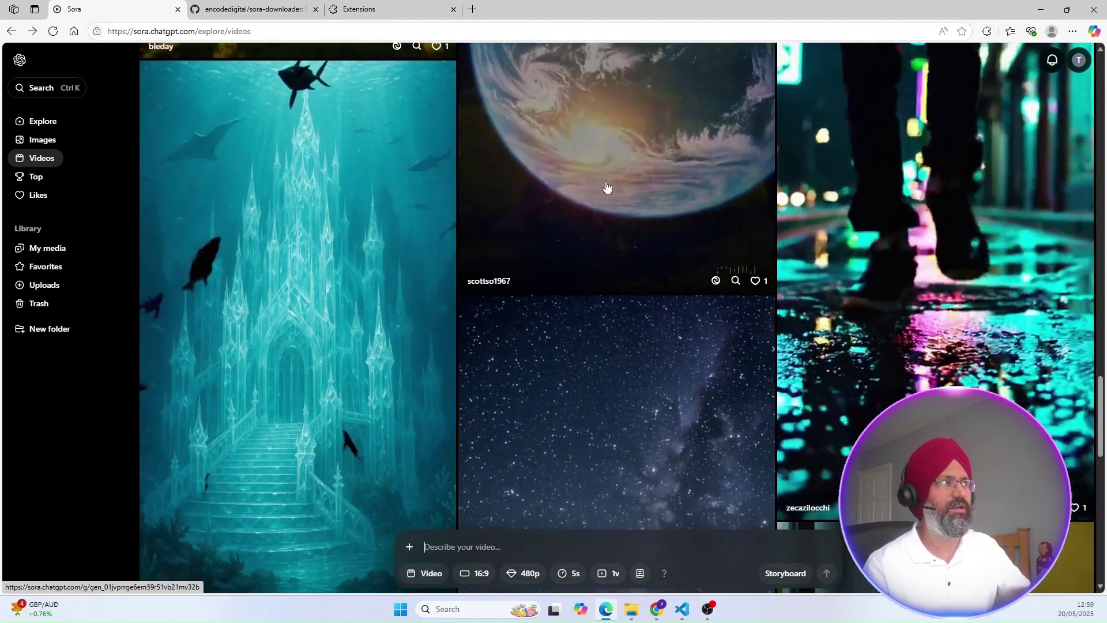
pyautogui.scroll(5, 611, 268)
# - Put the kids-in-the-park video in a new tab and play its raw MP4 via Download Video
pyautogui.rightClick(609, 266)
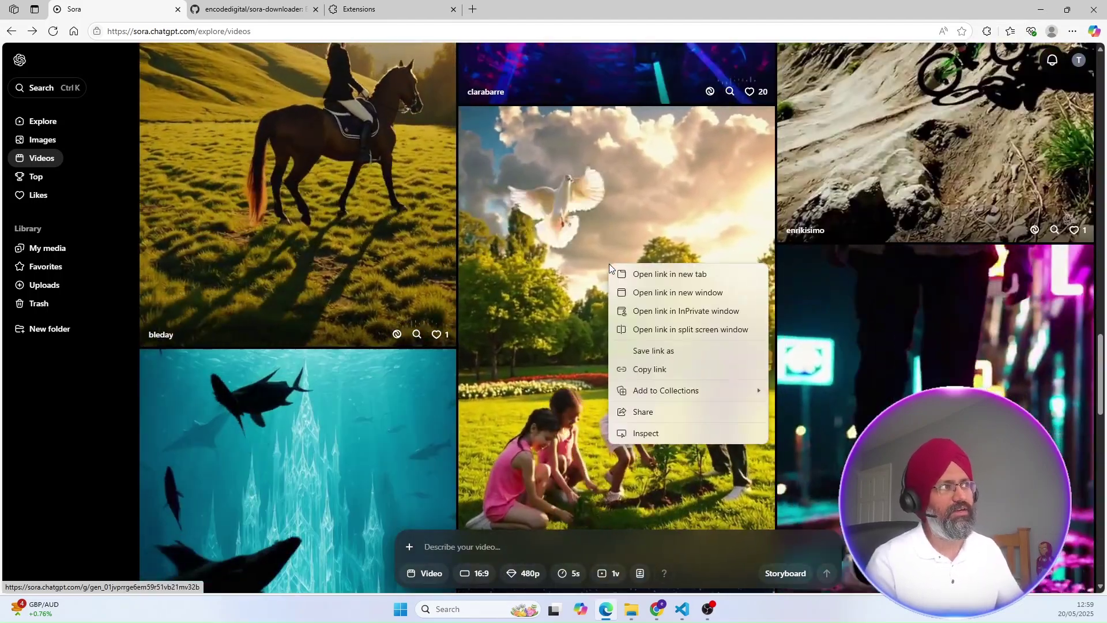
pyautogui.click(669, 275)
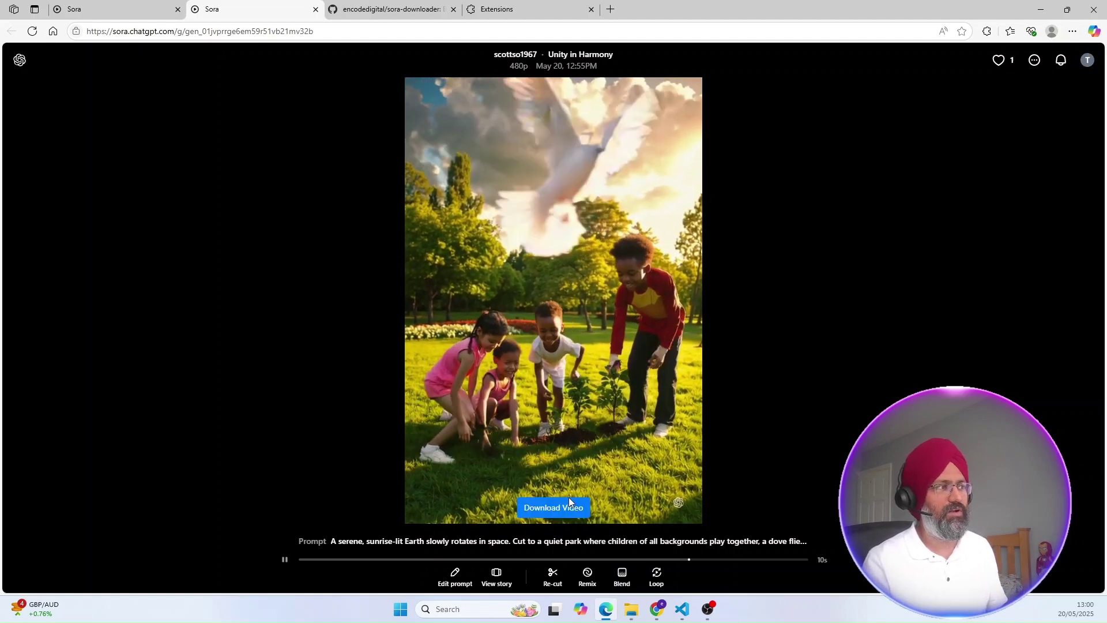
pyautogui.click(568, 501)
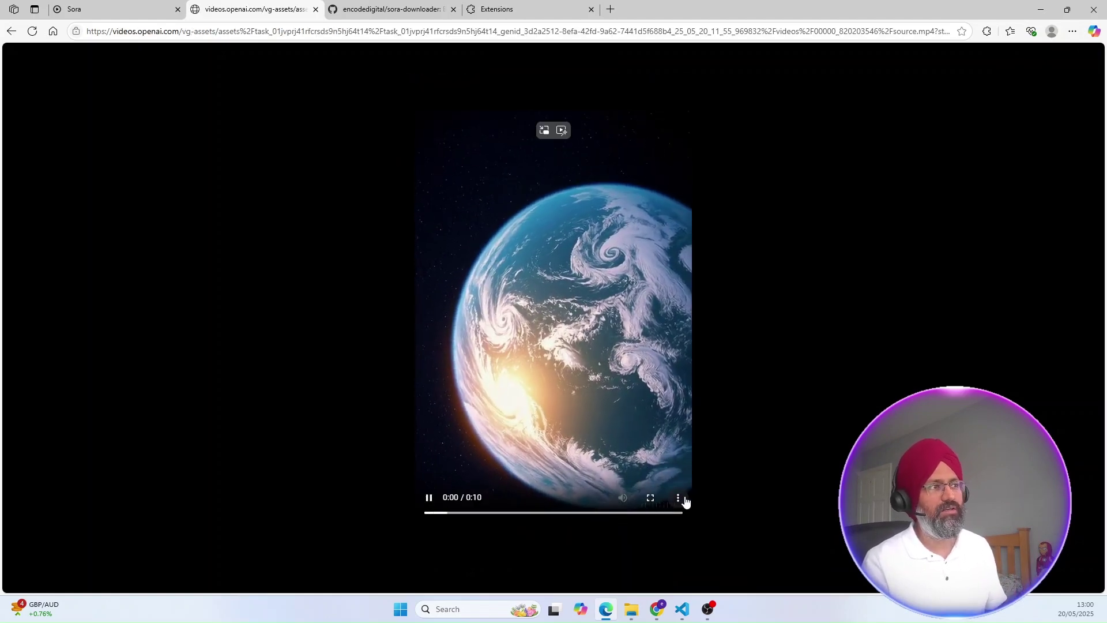
pyautogui.click(678, 499)
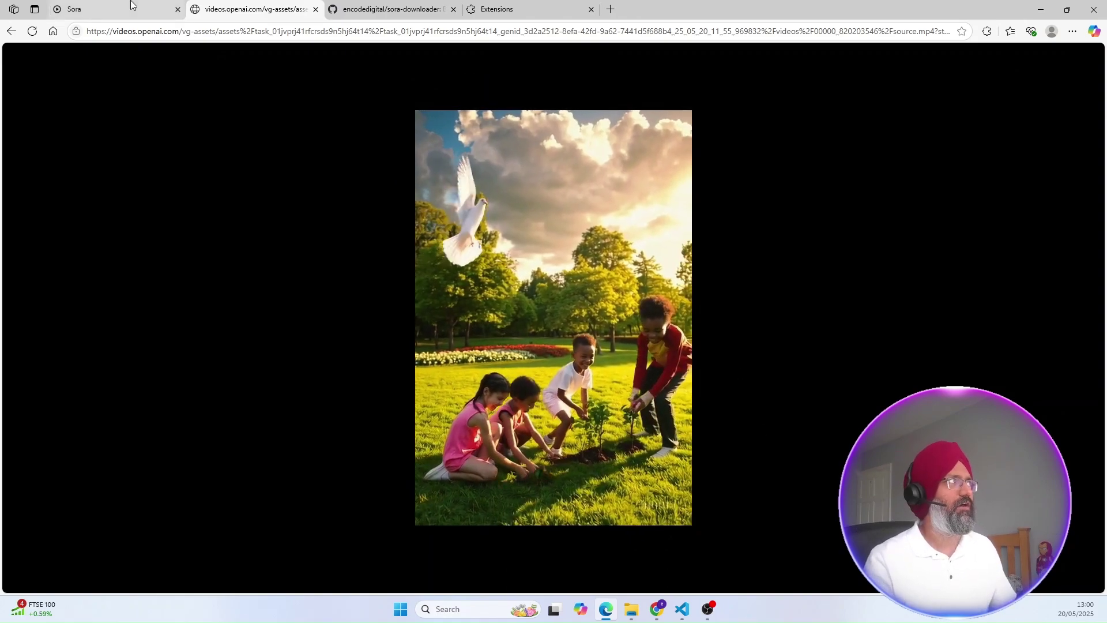
# - Switch back to the first Sora tab and scroll the explore grid up to the top
pyautogui.click(131, 5)
pyautogui.scroll(5, 649, 414)
pyautogui.scroll(3, 650, 414)
pyautogui.scroll(4, 649, 414)
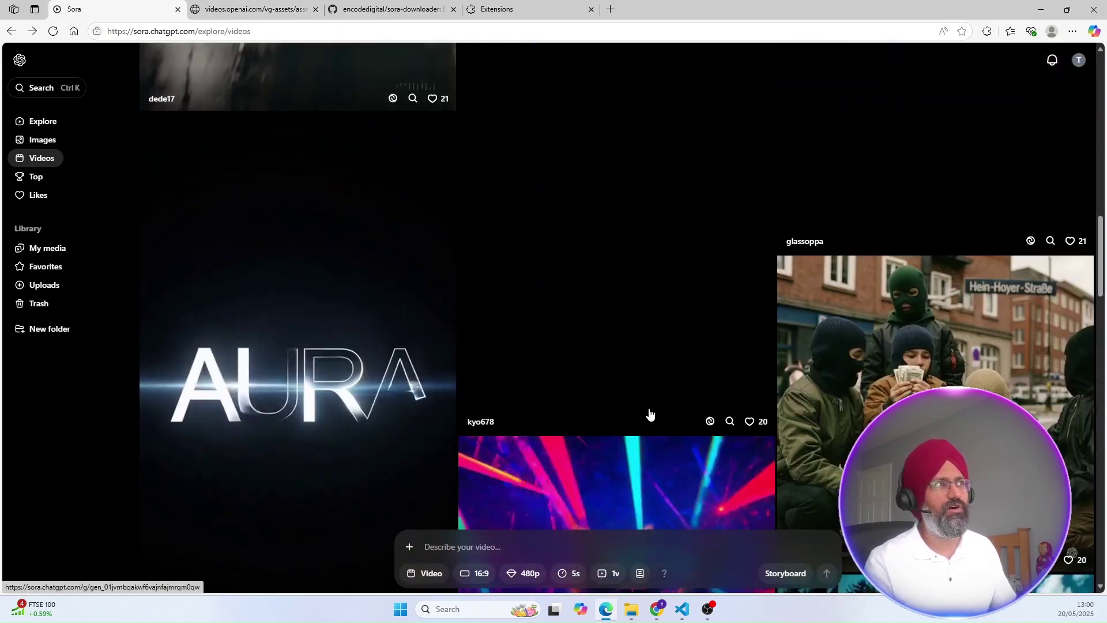
pyautogui.scroll(5, 649, 414)
pyautogui.scroll(5, 605, 348)
pyautogui.scroll(5, 648, 348)
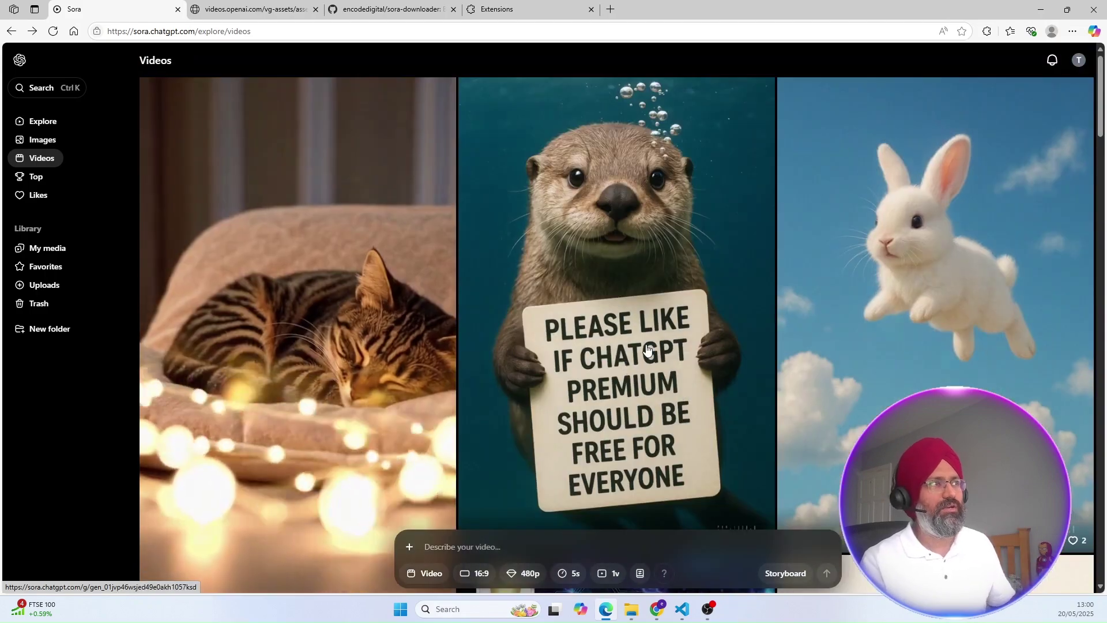
pyautogui.scroll(-4, 648, 349)
pyautogui.scroll(1, 773, 197)
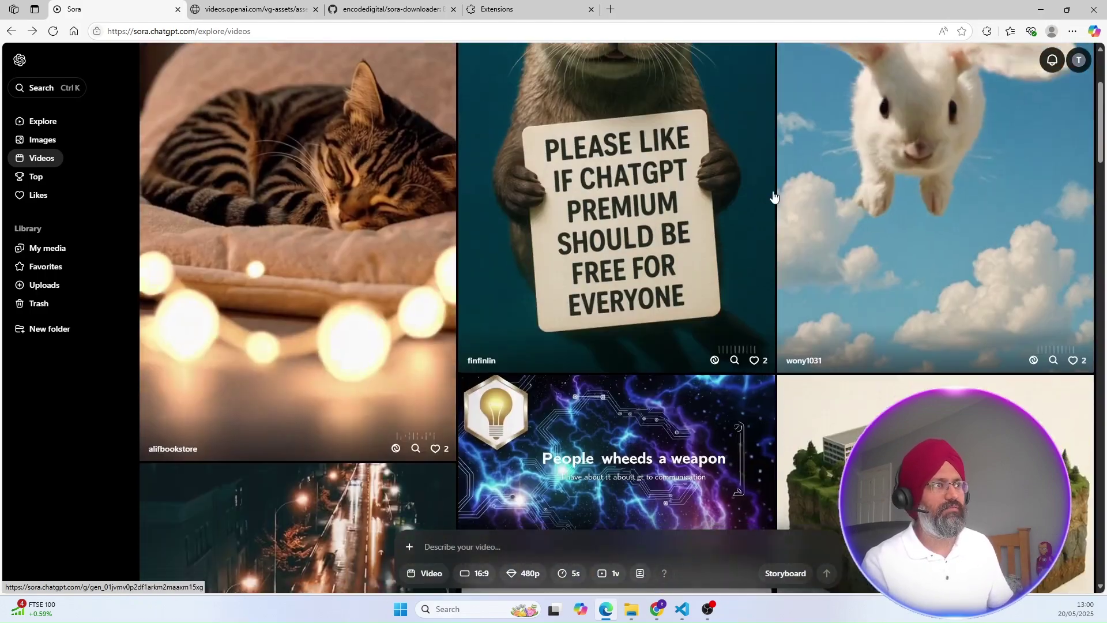
pyautogui.scroll(3, 774, 196)
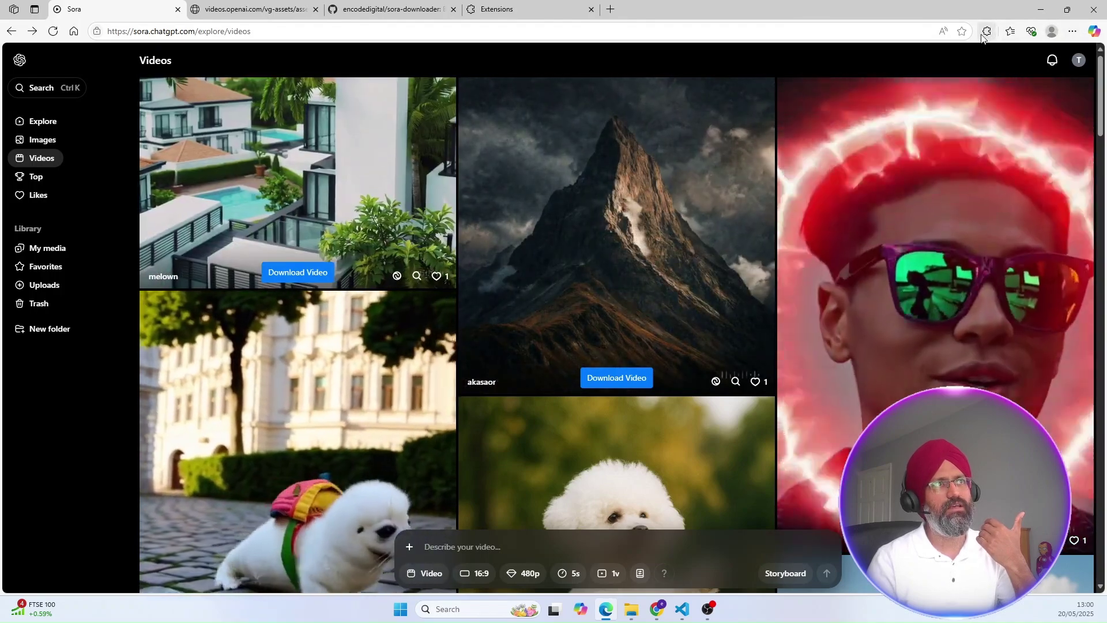
# - Check the Sora Downloader's site access is limited to sora.chatgpt.com, then return to GitHub
pyautogui.click(988, 32)
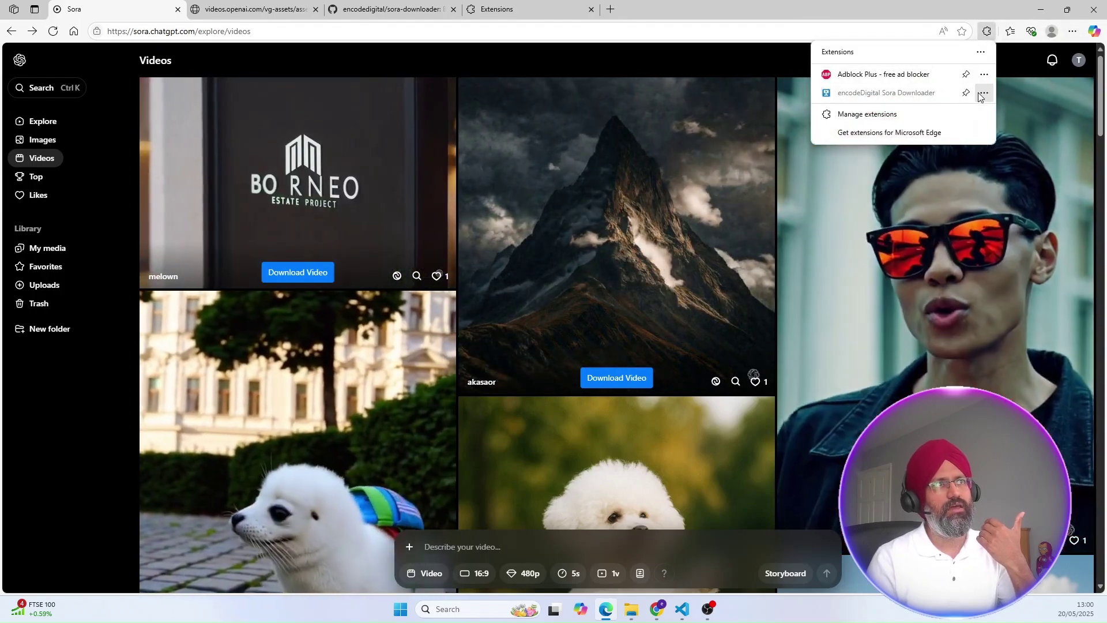
pyautogui.click(983, 93)
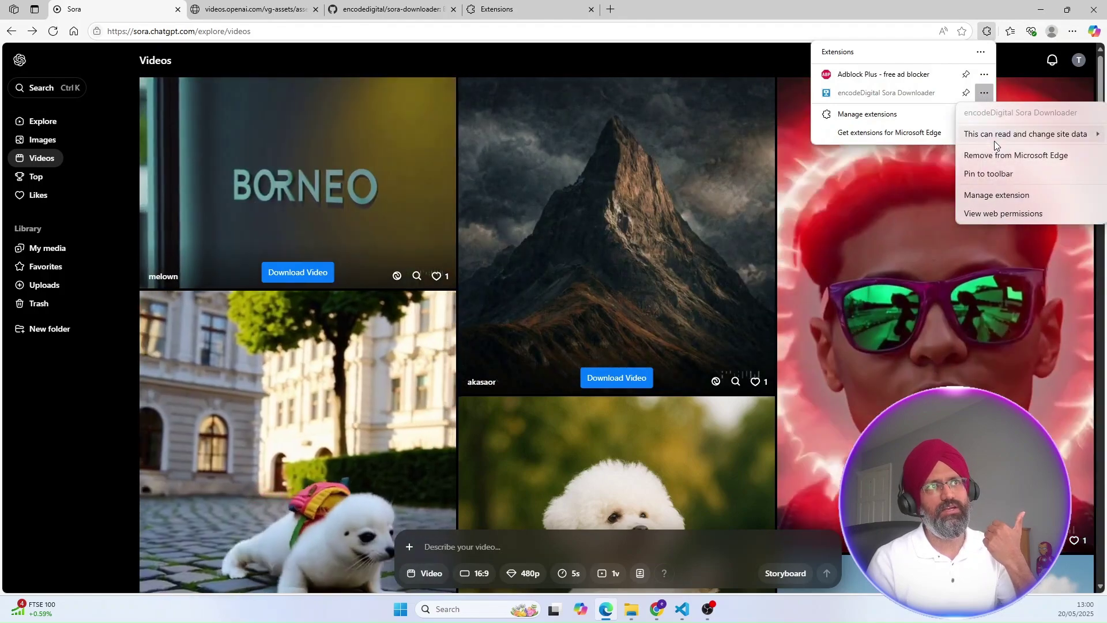
pyautogui.moveTo(1025, 133)
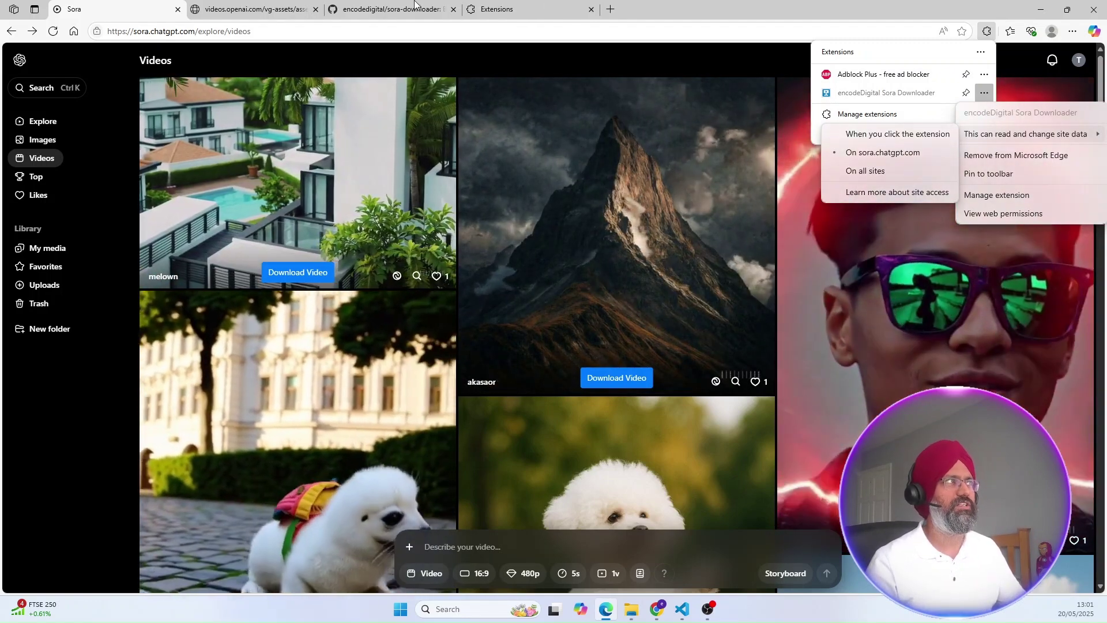
pyautogui.click(413, 8)
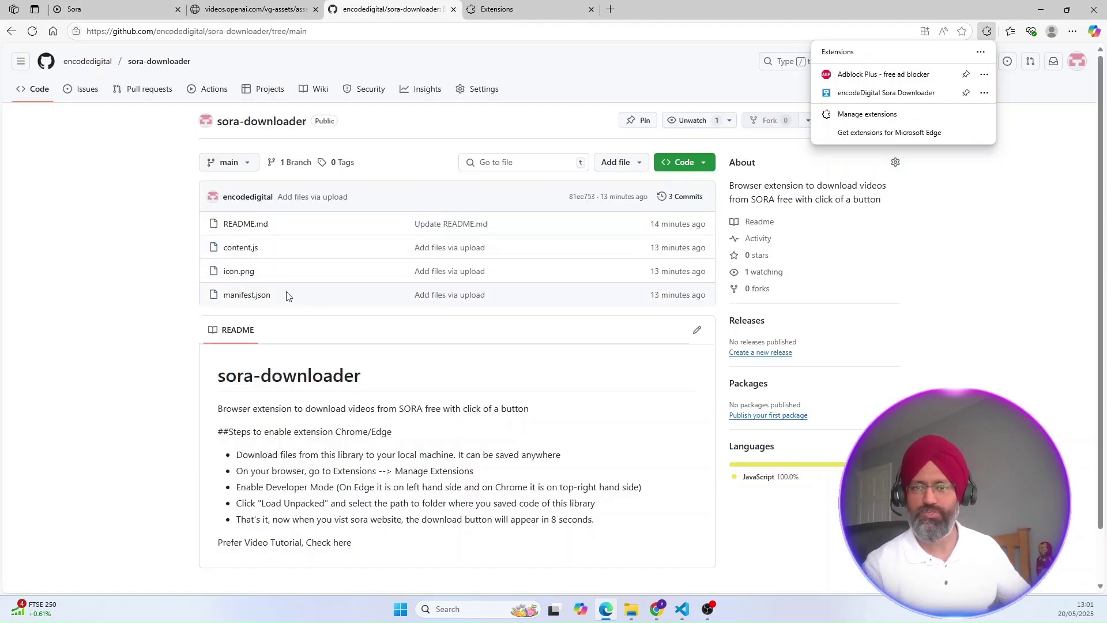